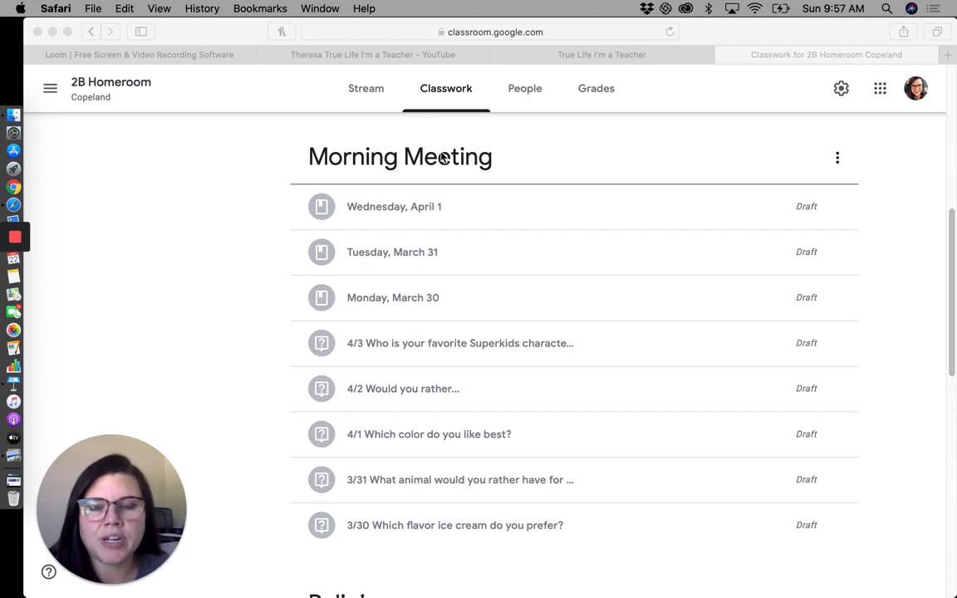
Open the Morning Meeting topic in the 2B Homeroom classwork and look through its daily materials and dated questions.
{"action": "scroll", "coordinate": [665, 187], "scroll_direction": "down", "scroll_amount": 1}
{"action": "left_click", "coordinate": [952, 236]}
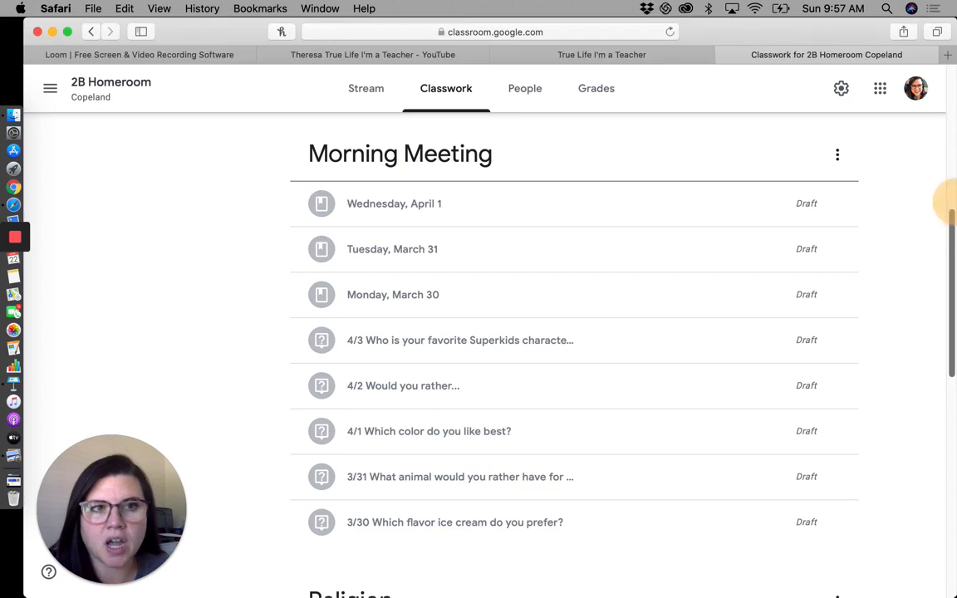
{"action": "scroll", "coordinate": [953, 231], "scroll_direction": "up", "scroll_amount": 10}
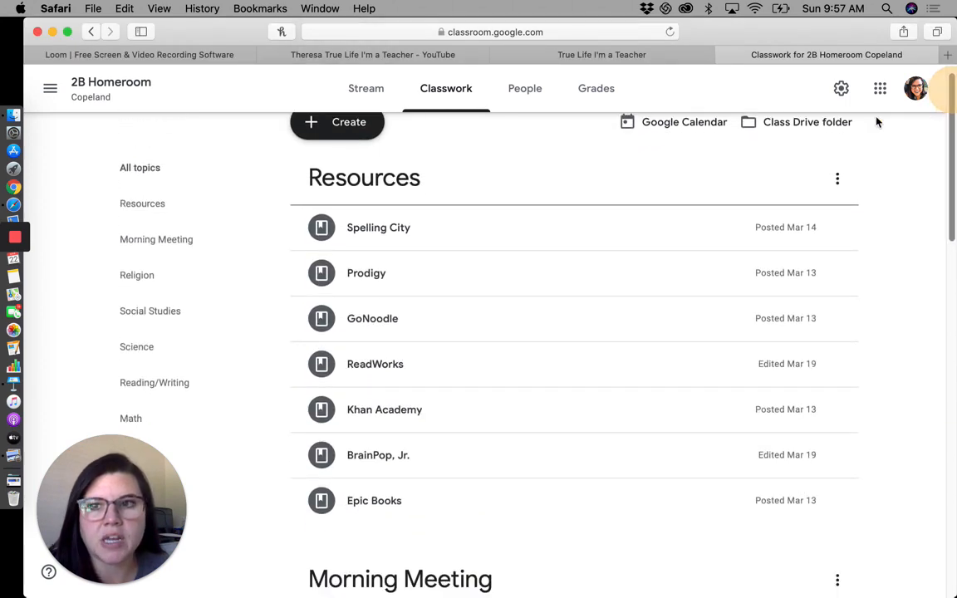
{"action": "left_click", "coordinate": [162, 246]}
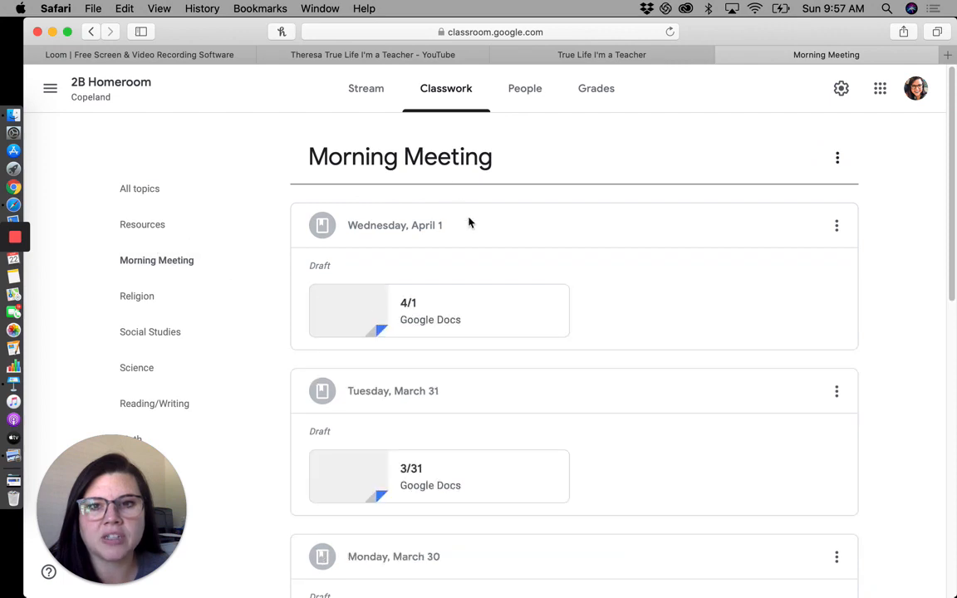
{"action": "scroll", "coordinate": [954, 191], "scroll_direction": "down", "scroll_amount": 2}
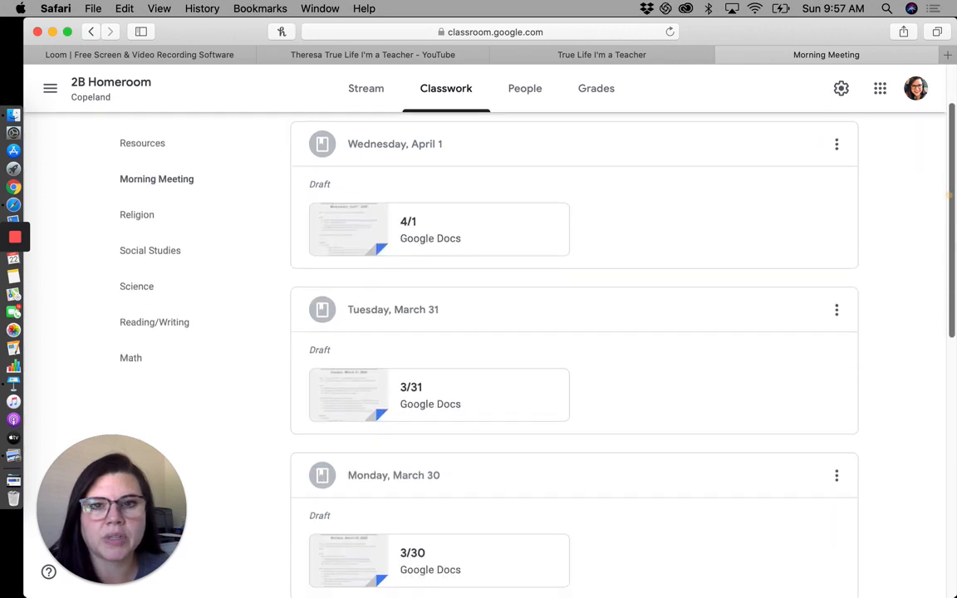
{"action": "scroll", "coordinate": [947, 195], "scroll_direction": "down", "scroll_amount": 10}
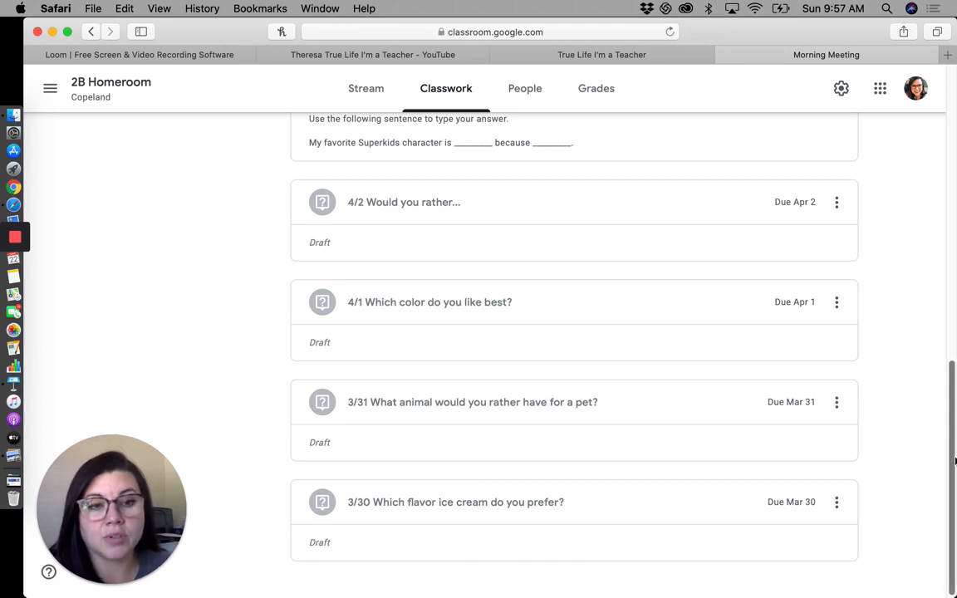
{"action": "left_click_drag", "start_coordinate": [947, 455], "coordinate": [951, 215]}
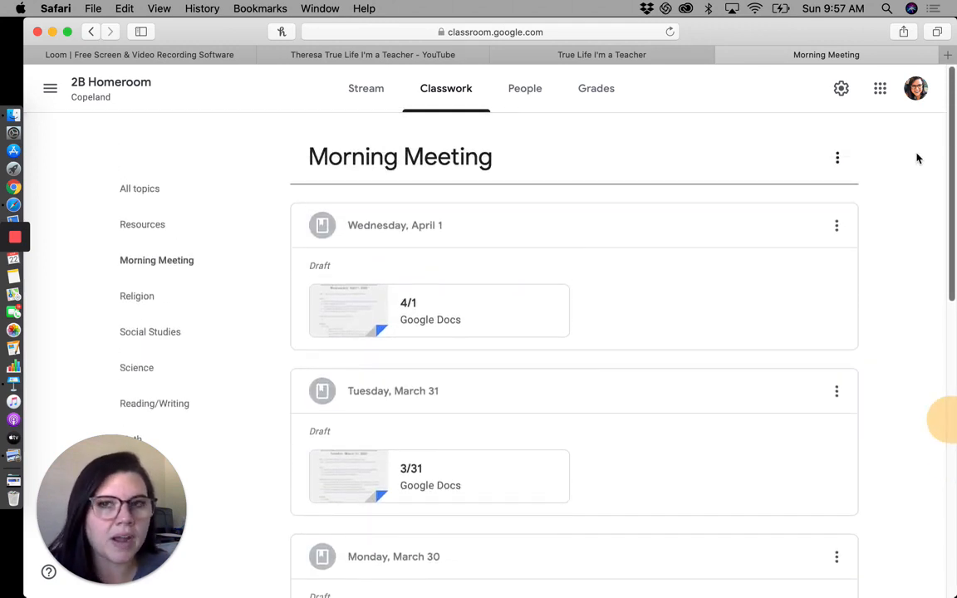
Switch to the True Life I'm a Teacher class and view its class code enlarged.
{"action": "left_click", "coordinate": [603, 54]}
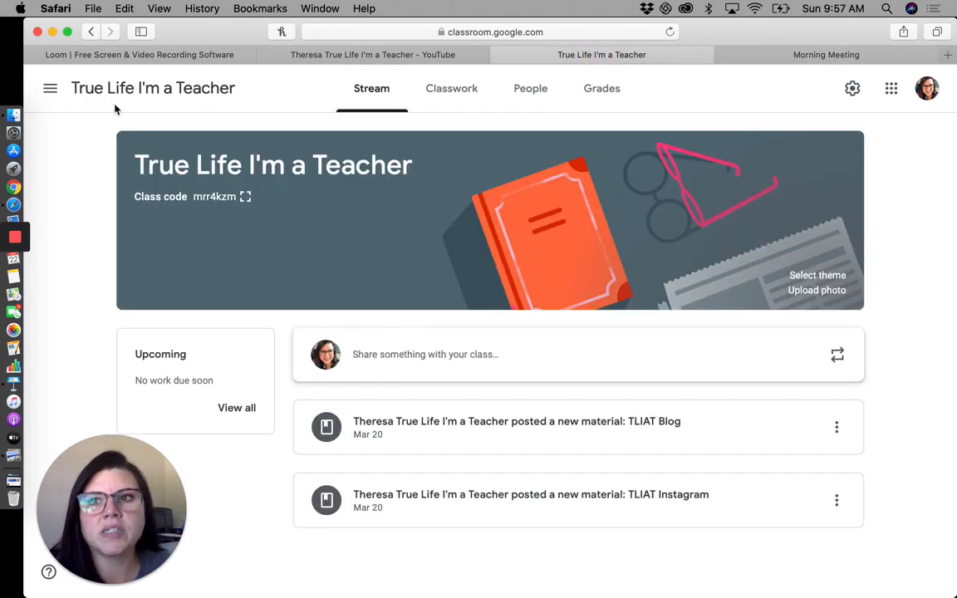
{"action": "left_click", "coordinate": [246, 200]}
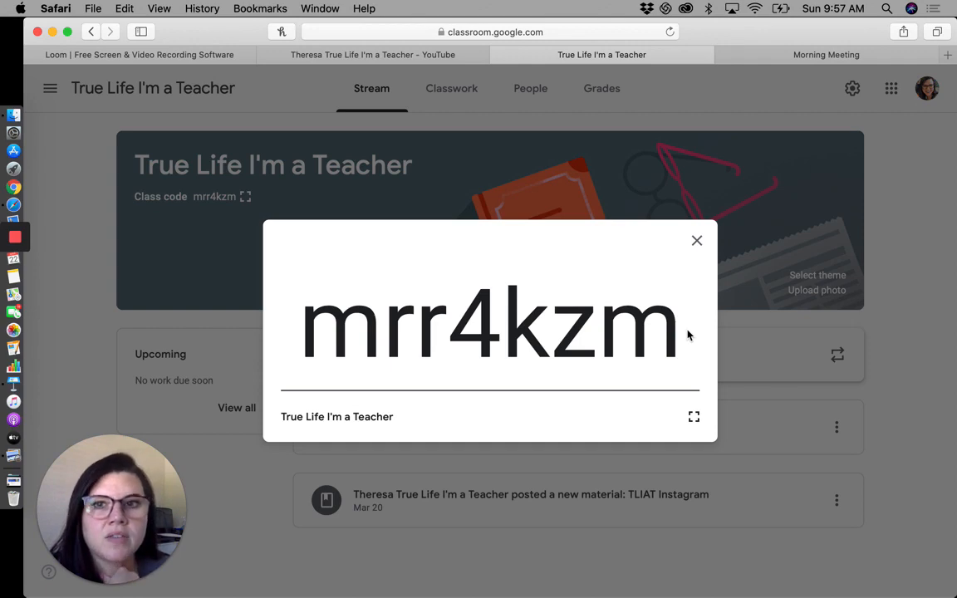
{"action": "left_click", "coordinate": [696, 242]}
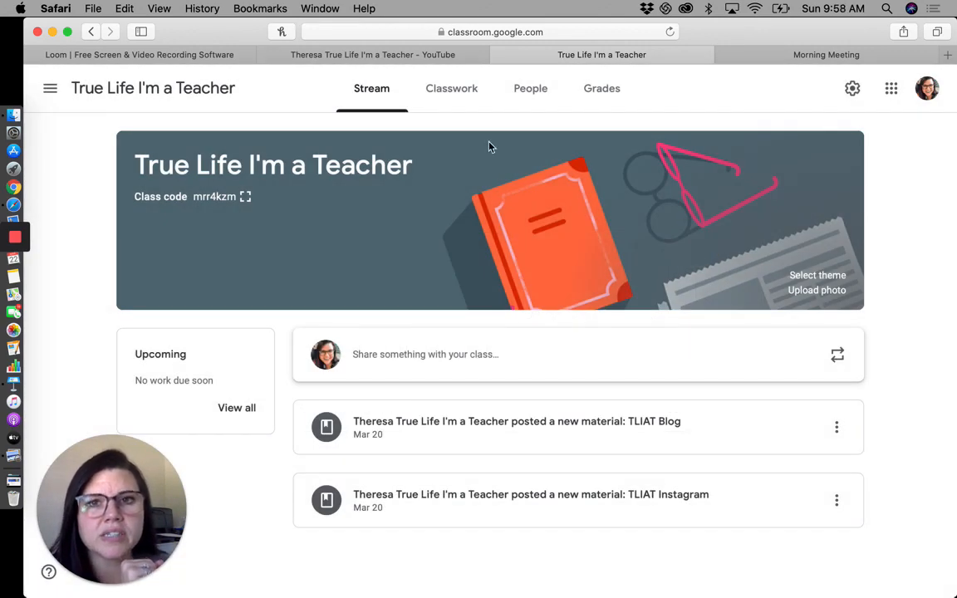
Create a new classwork question titled "What grade do you teach?".
{"action": "left_click", "coordinate": [463, 106]}
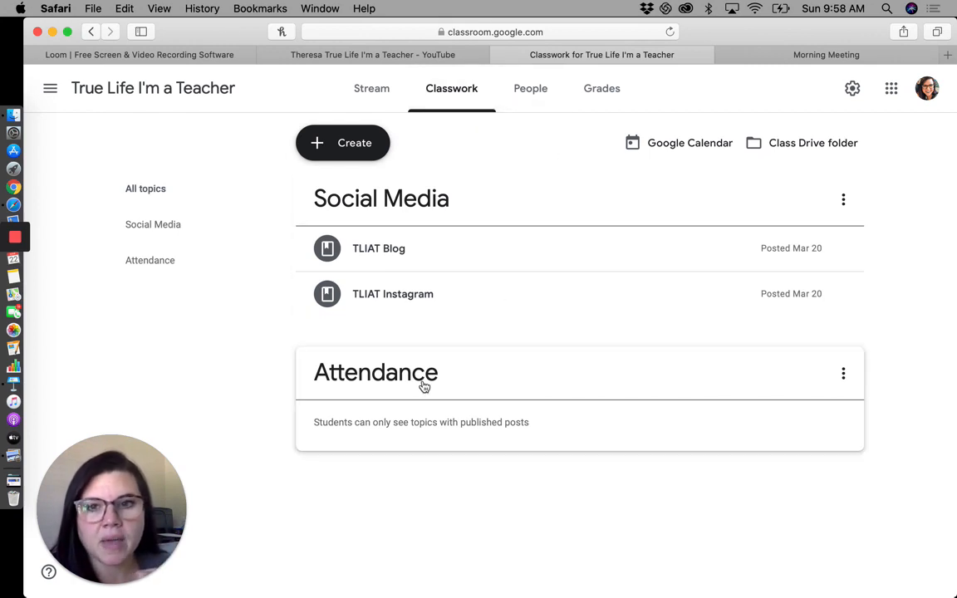
{"action": "left_click", "coordinate": [323, 154]}
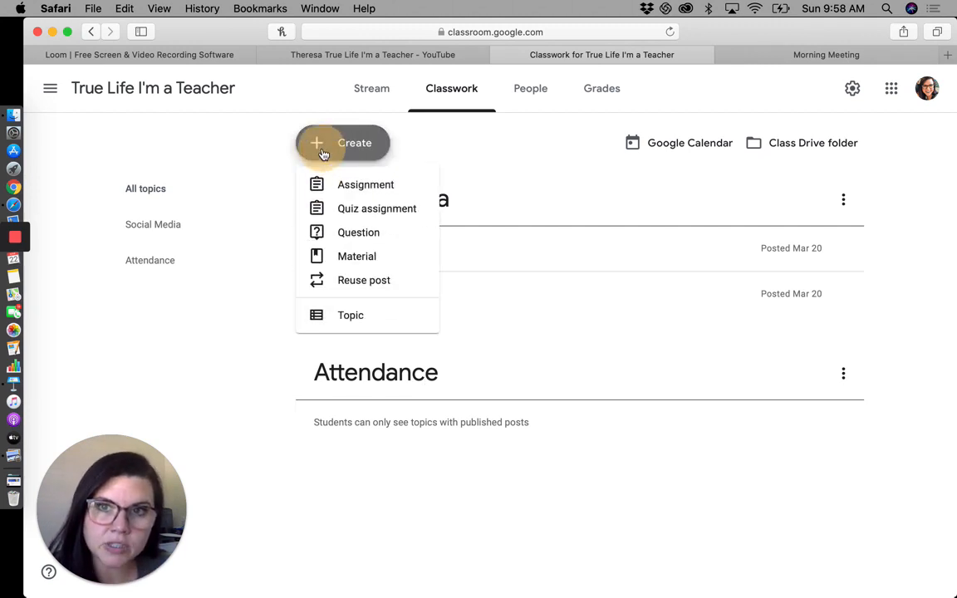
{"action": "left_click", "coordinate": [370, 241]}
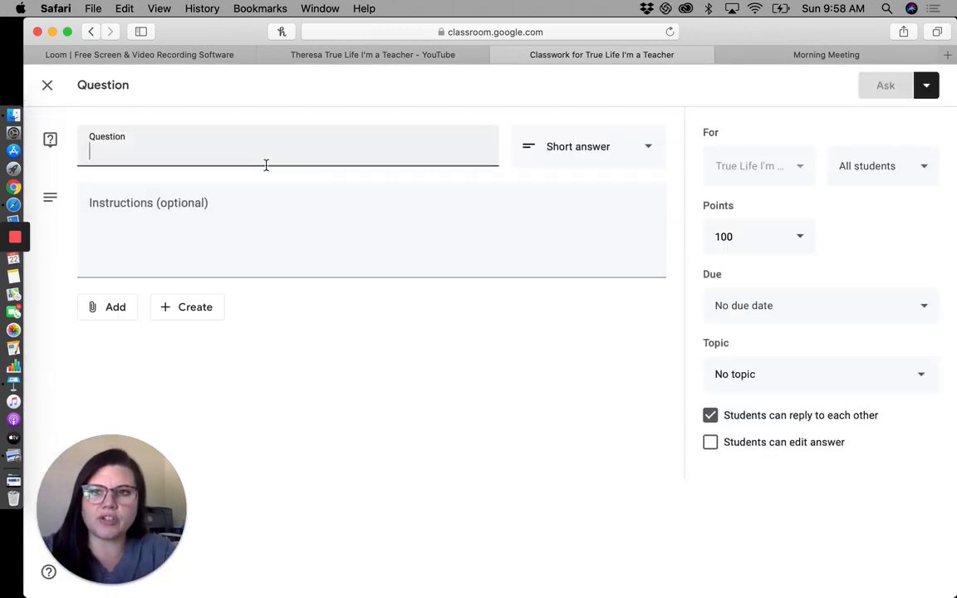
{"action": "type", "text": "What gra"}
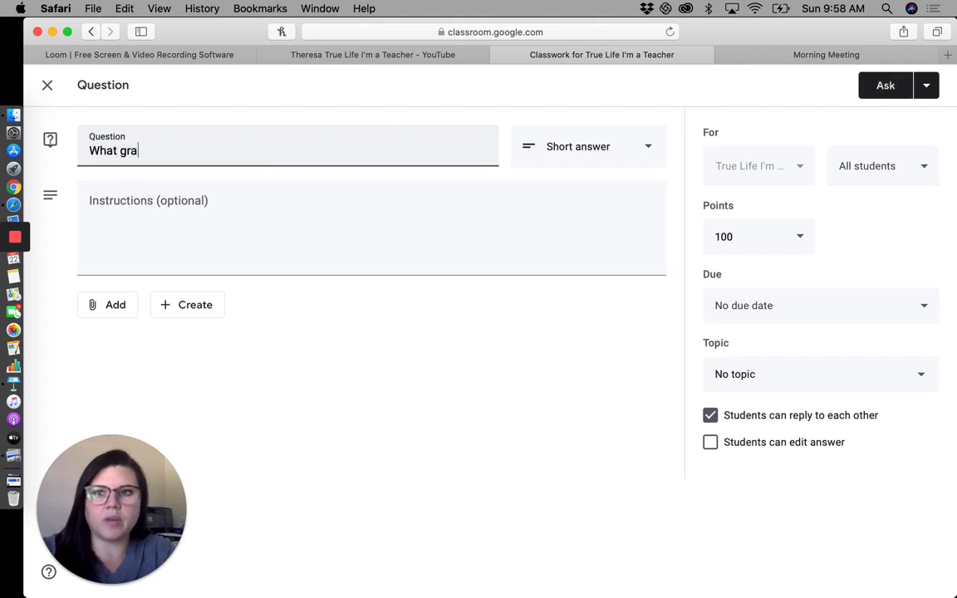
{"action": "type", "text": "de do you te"}
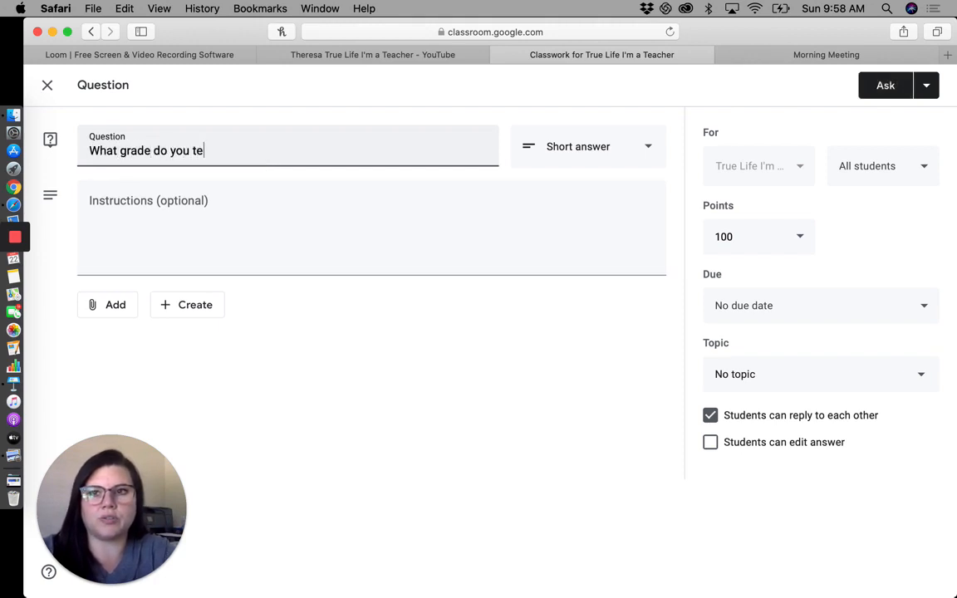
{"action": "type", "text": "ach?"}
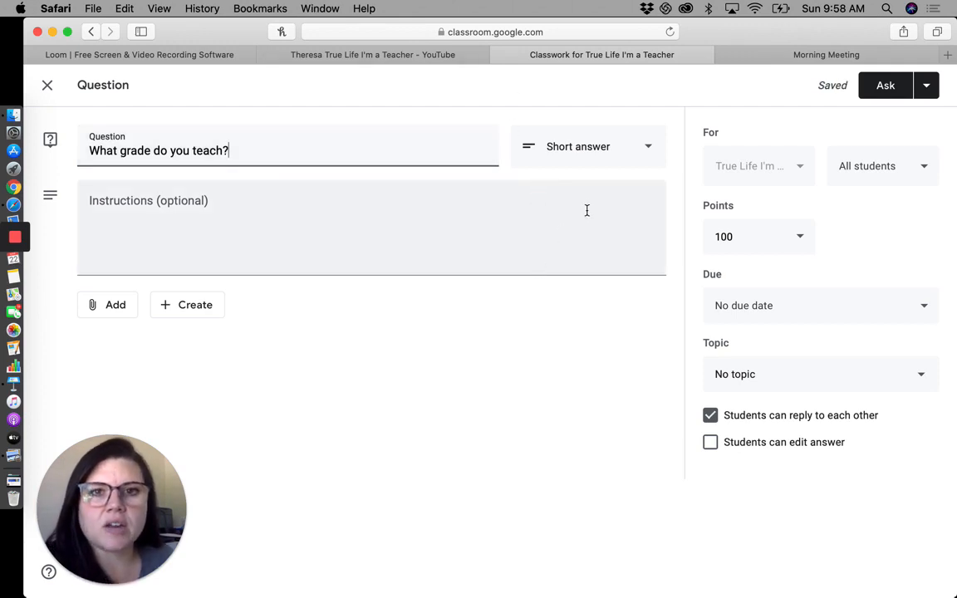
Review the available answer types and set the question to Multiple choice.
{"action": "left_click", "coordinate": [647, 156]}
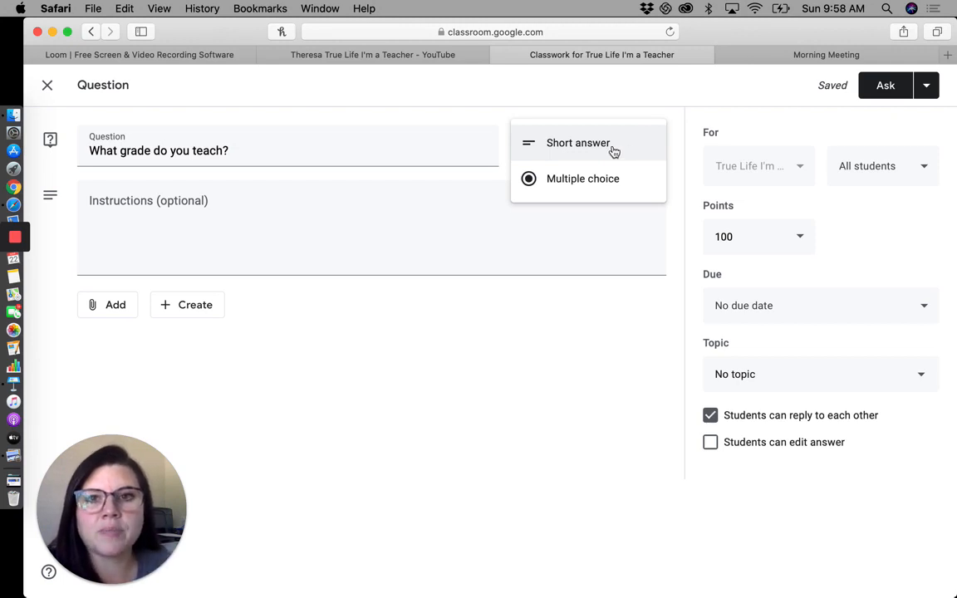
{"action": "left_click", "coordinate": [614, 152]}
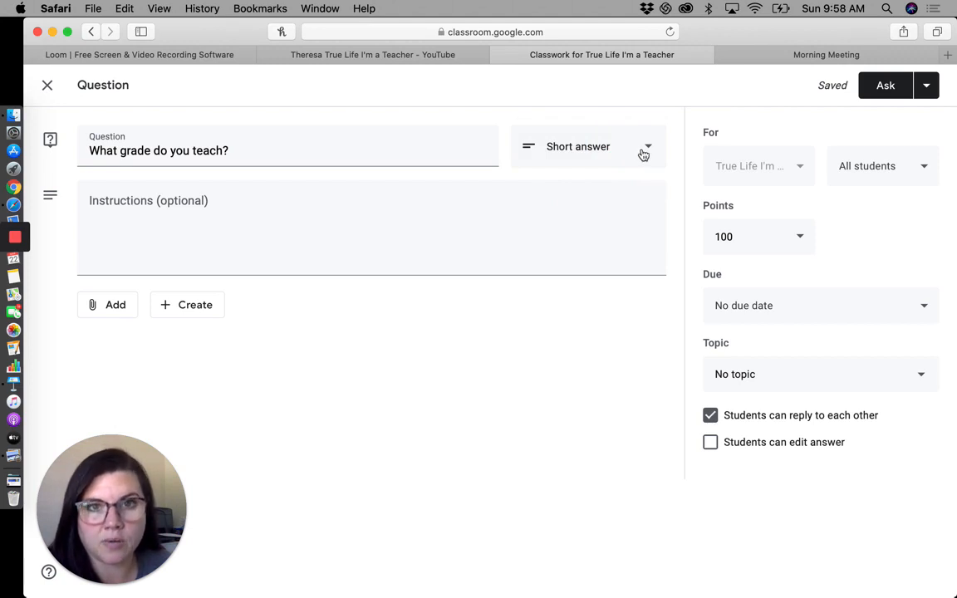
{"action": "left_click", "coordinate": [637, 156]}
{"action": "left_click", "coordinate": [611, 180]}
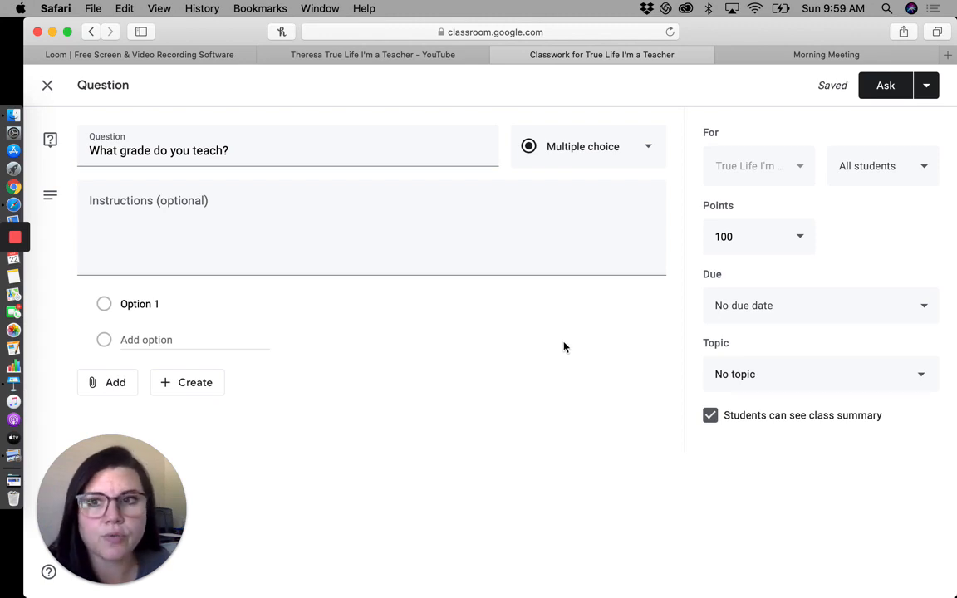
Rename the first answer option to "Pre-K".
{"action": "left_click", "coordinate": [138, 305]}
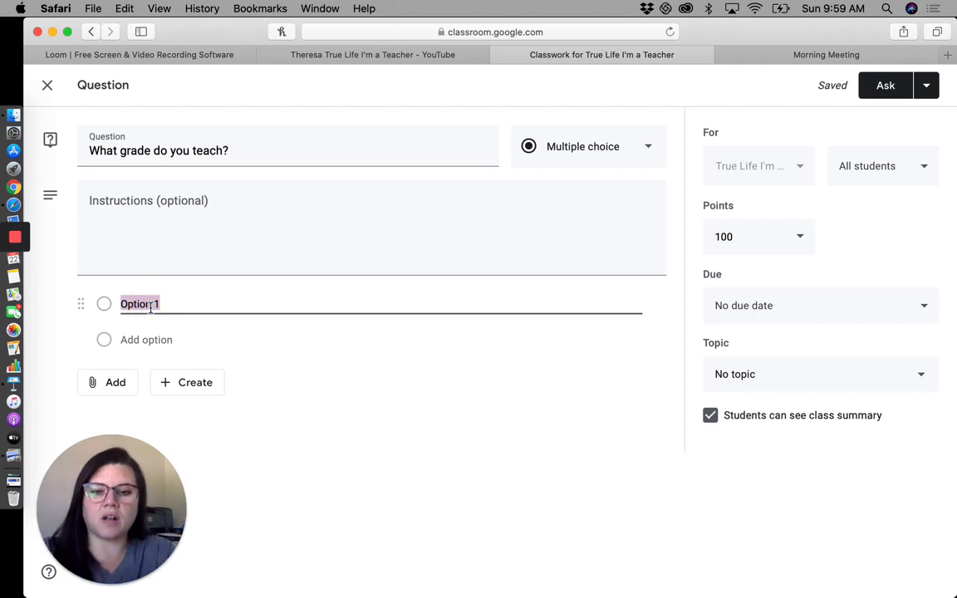
{"action": "type", "text": "Kinder"}
{"action": "key", "text": "BackSpace"}
{"action": "key", "text": "BackSpace"}
{"action": "key", "text": "BackSpace"}
{"action": "key", "text": "BackSpace"}
{"action": "key", "text": "BackSpace"}
{"action": "key", "text": "BackSpace"}
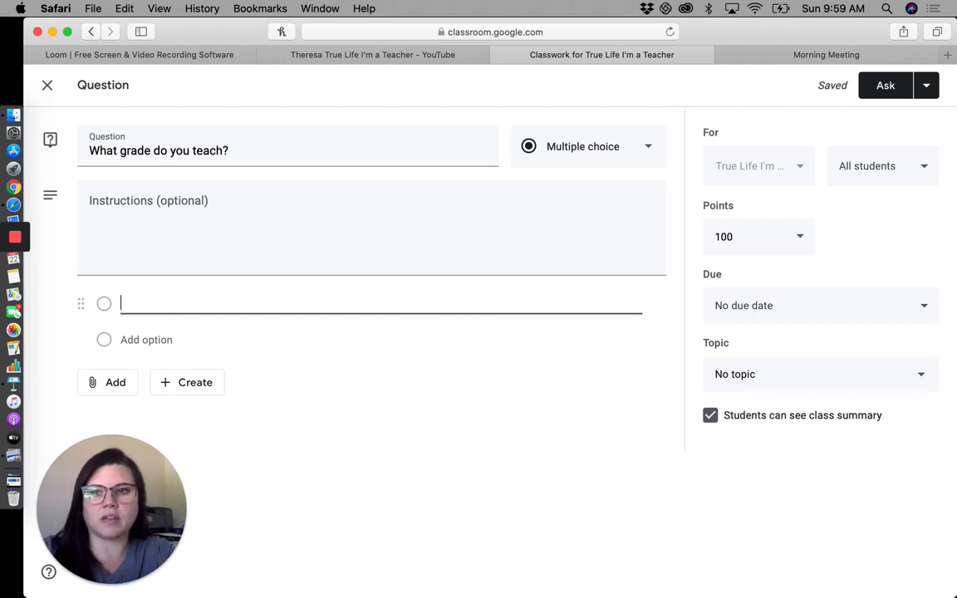
{"action": "type", "text": "Pre-K"}
{"action": "key", "text": "Return"}
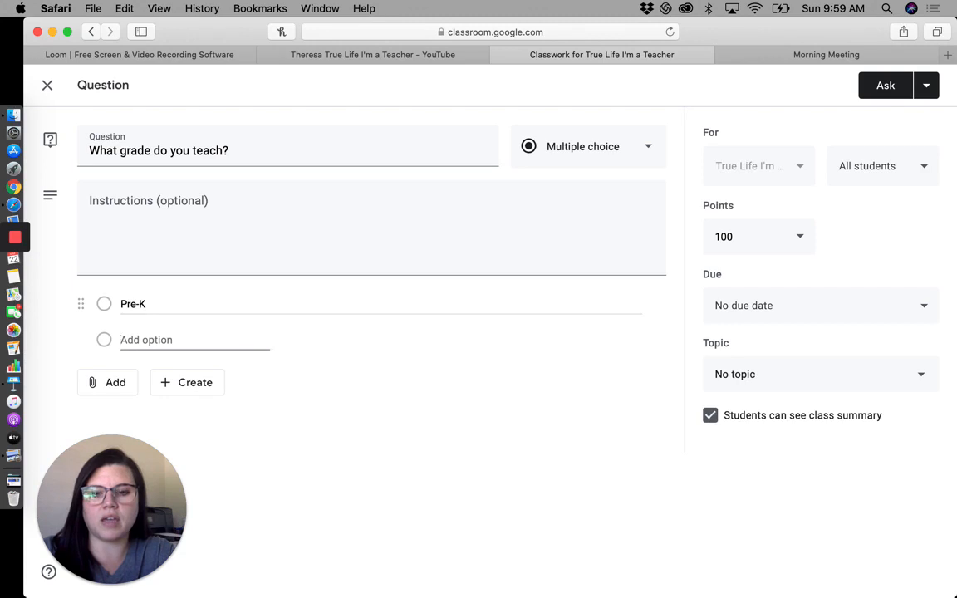
Add "Kindergarten", "1st" and "2nd" as further answer options below Pre-K.
{"action": "type", "text": "Kinderg"}
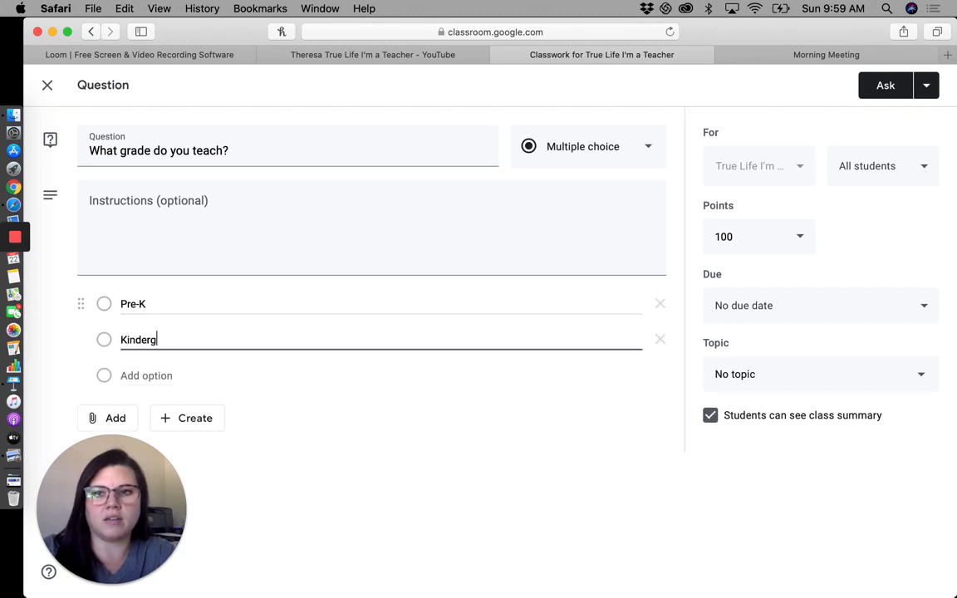
{"action": "type", "text": "arten"}
{"action": "key", "text": "Return"}
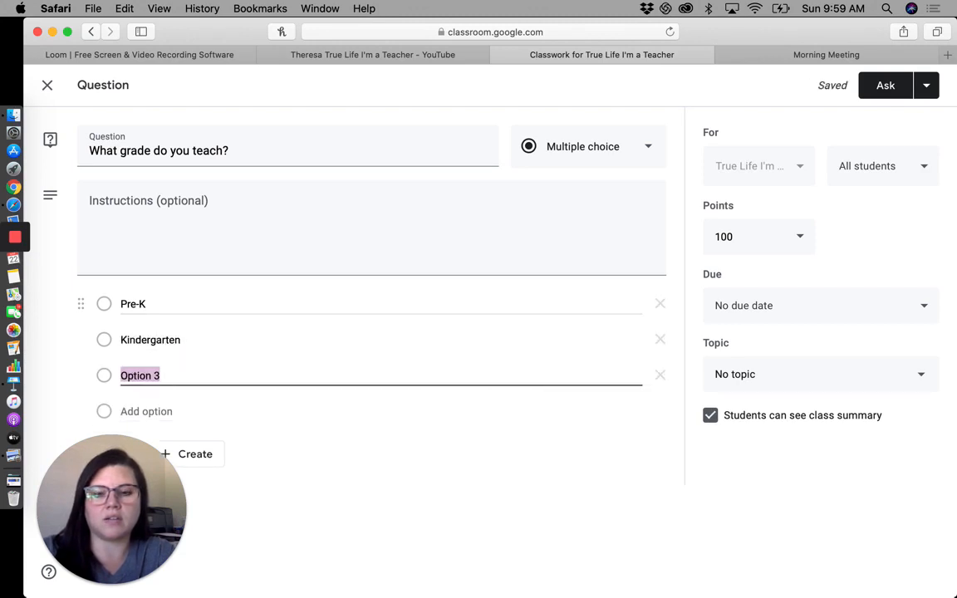
{"action": "type", "text": "1st"}
{"action": "key", "text": "Return"}
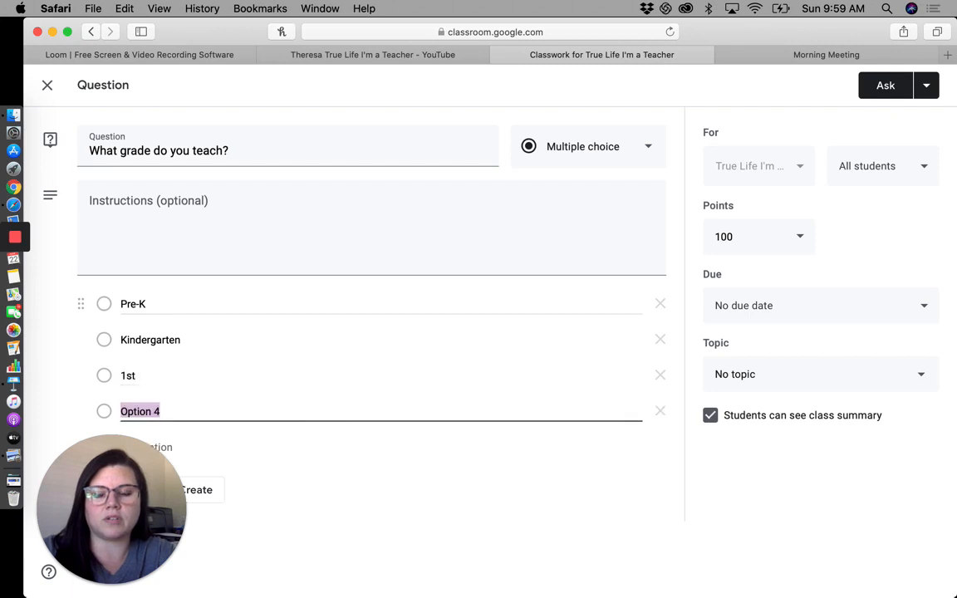
{"action": "type", "text": "2nd"}
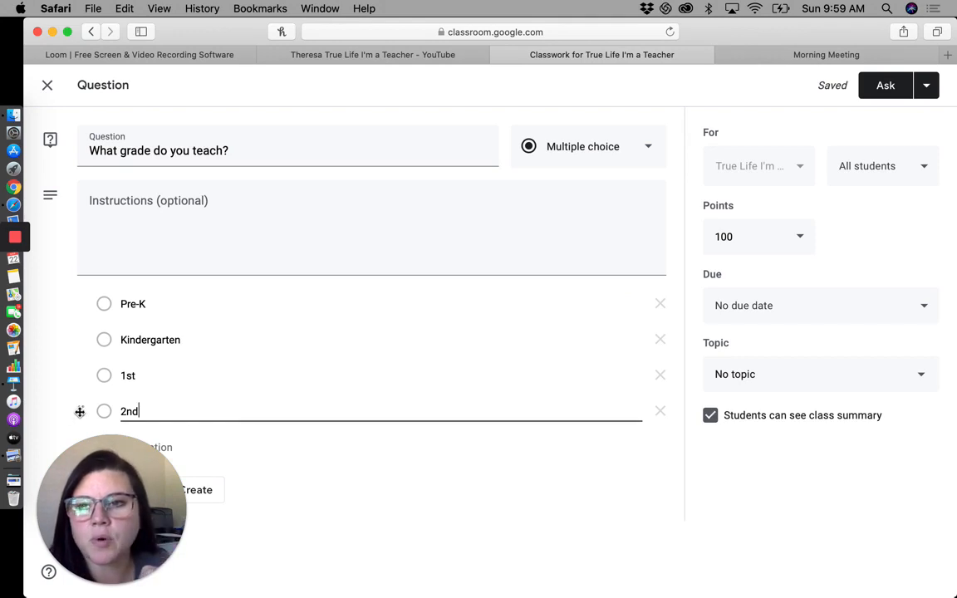
Move the 2nd option to the top of the answers, and delete the 2nd, 1st and Kindergarten options.
{"action": "left_click_drag", "start_coordinate": [80, 412], "coordinate": [84, 299]}
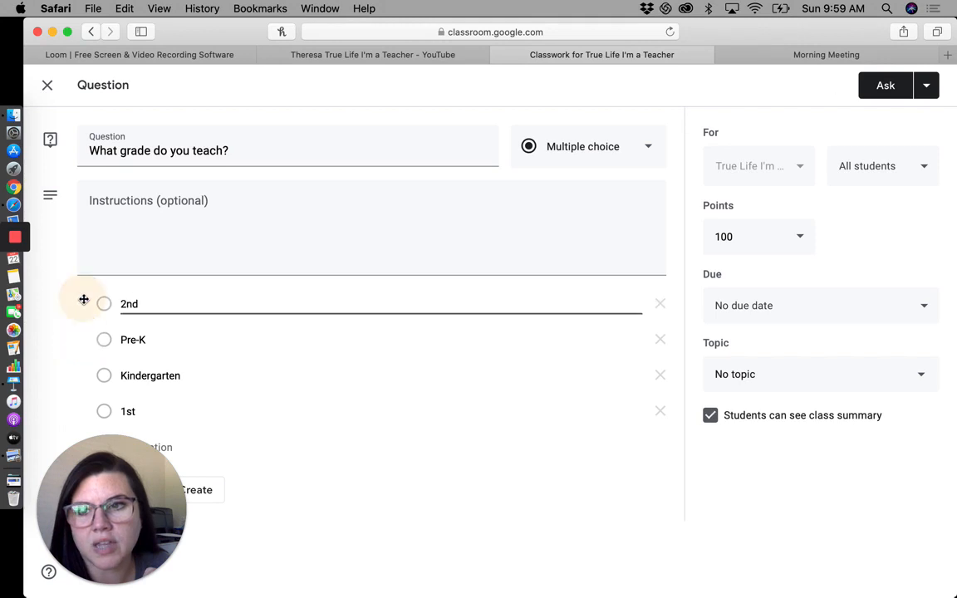
{"action": "left_click", "coordinate": [664, 307]}
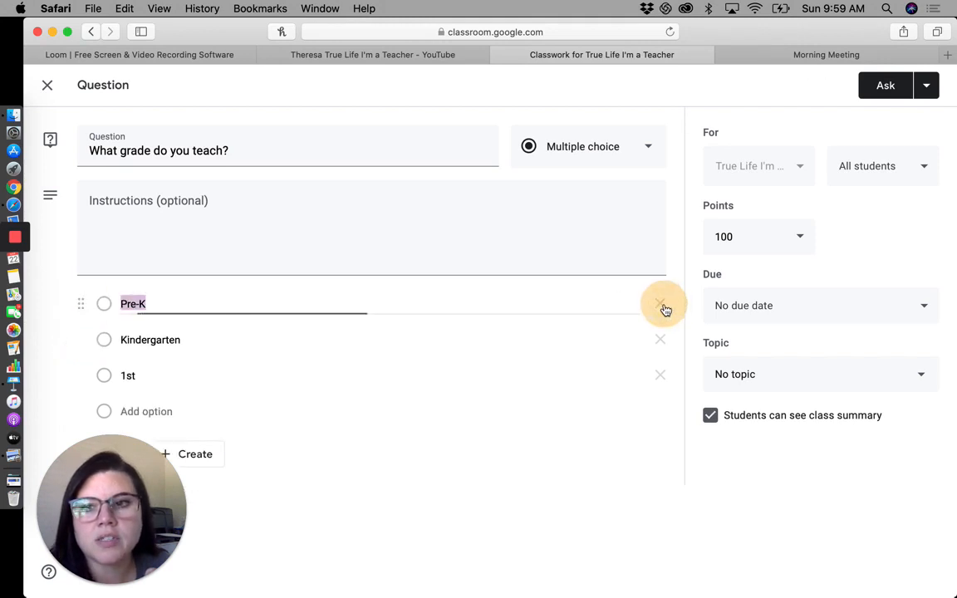
{"action": "left_click", "coordinate": [662, 379]}
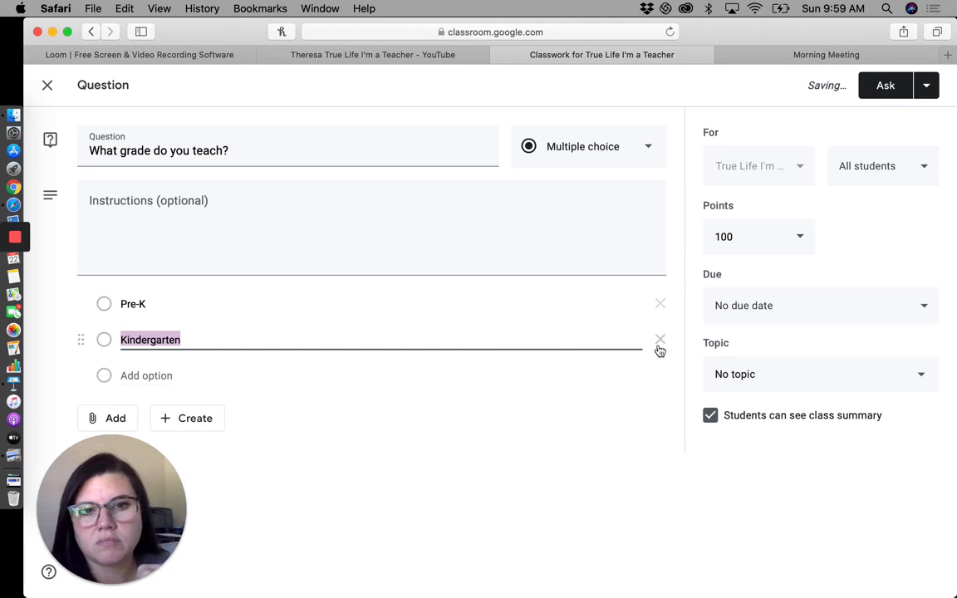
{"action": "left_click", "coordinate": [660, 346]}
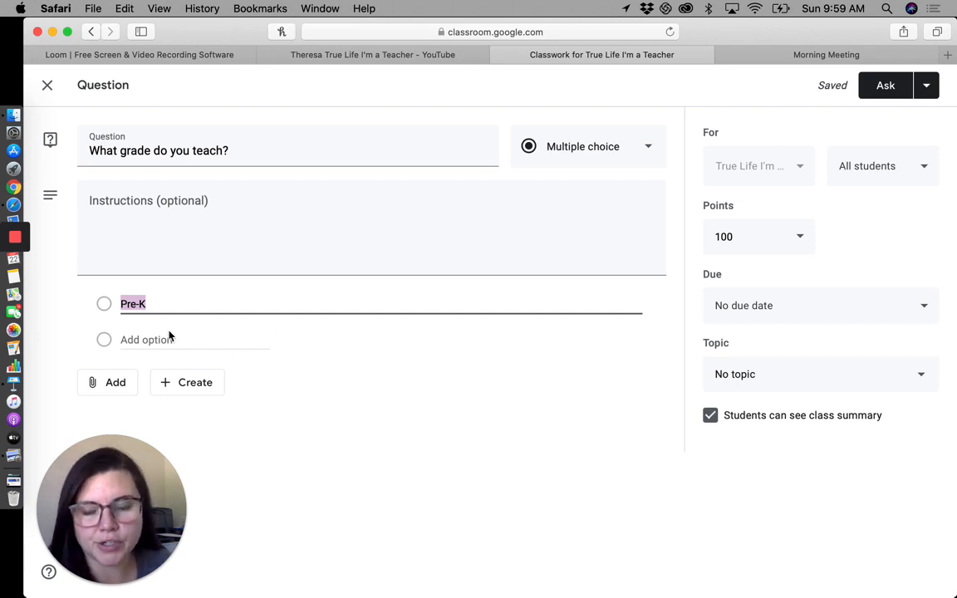
Change the question's answer type back to Short answer.
{"action": "left_click", "coordinate": [643, 153]}
{"action": "left_click", "coordinate": [625, 125]}
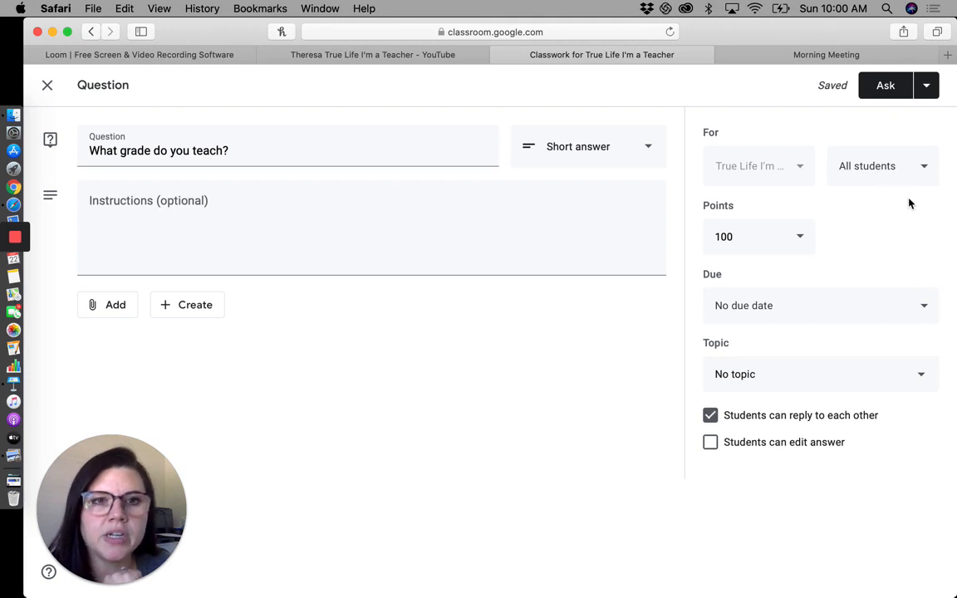
Check the list of assigned students, keeping all students, and turn off students replying to each other.
{"action": "left_click", "coordinate": [921, 174]}
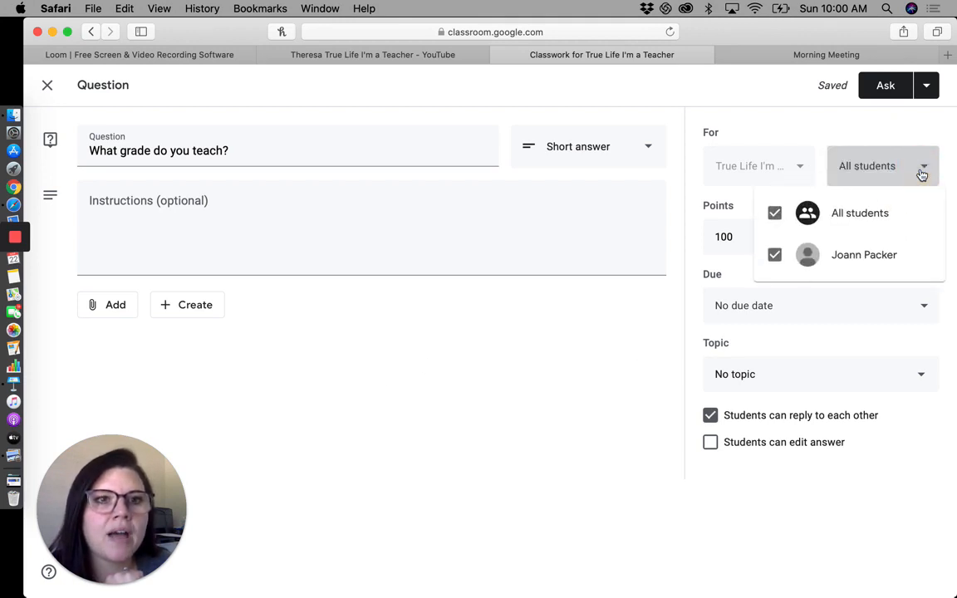
{"action": "left_click", "coordinate": [922, 173]}
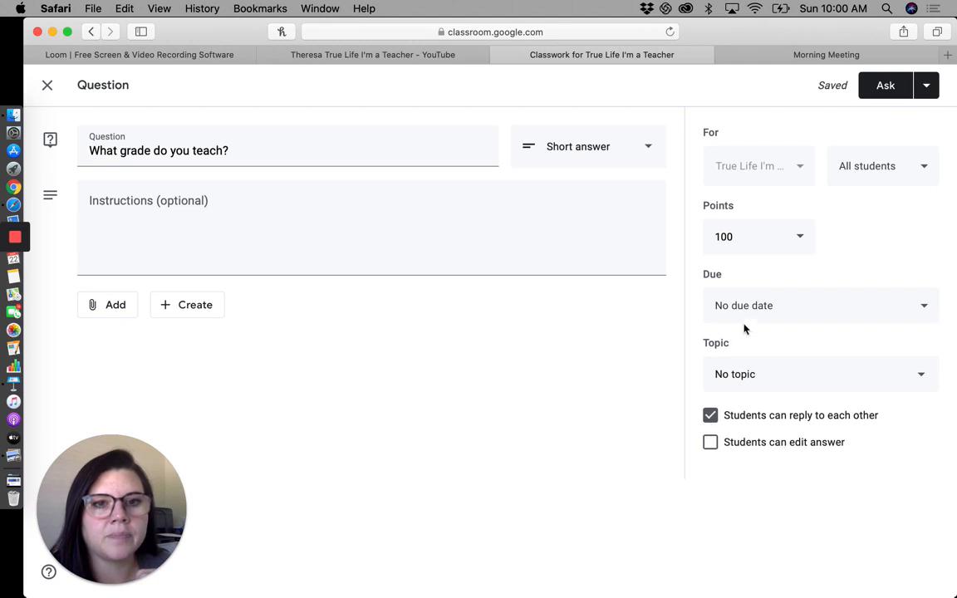
{"action": "left_click", "coordinate": [710, 417]}
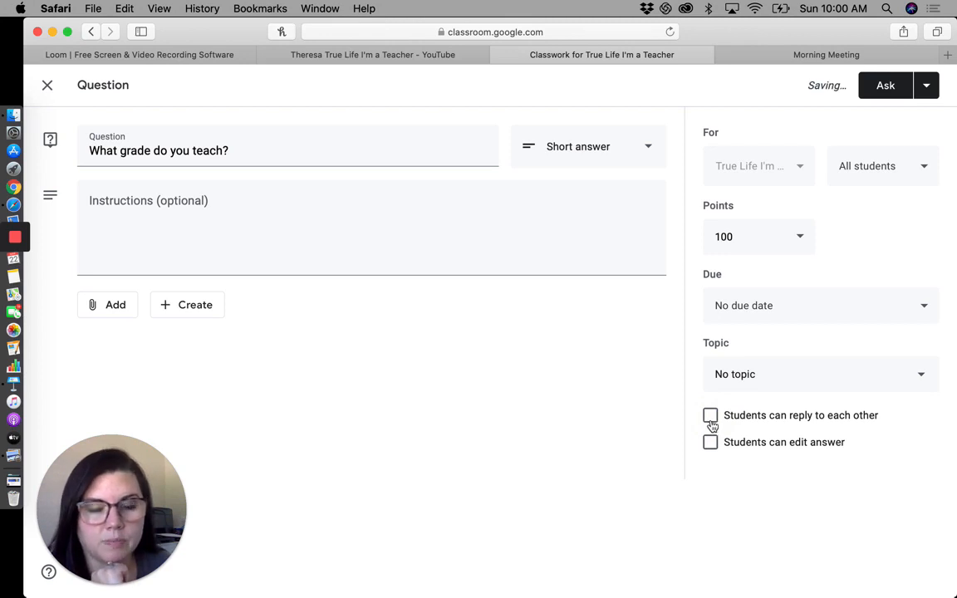
Set the question's due date to March 30, 2020, without a due time.
{"action": "left_click", "coordinate": [812, 306]}
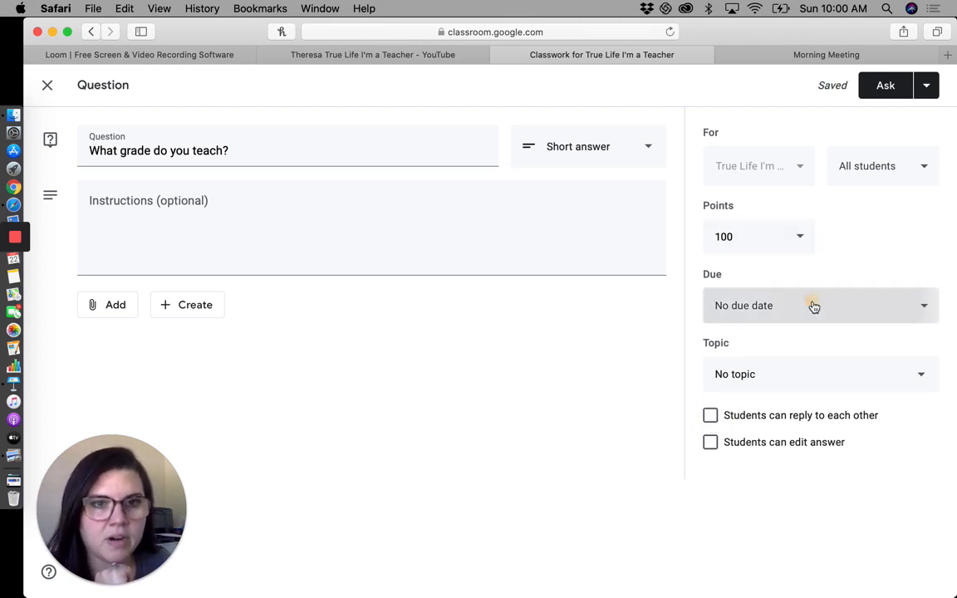
{"action": "left_click", "coordinate": [816, 362]}
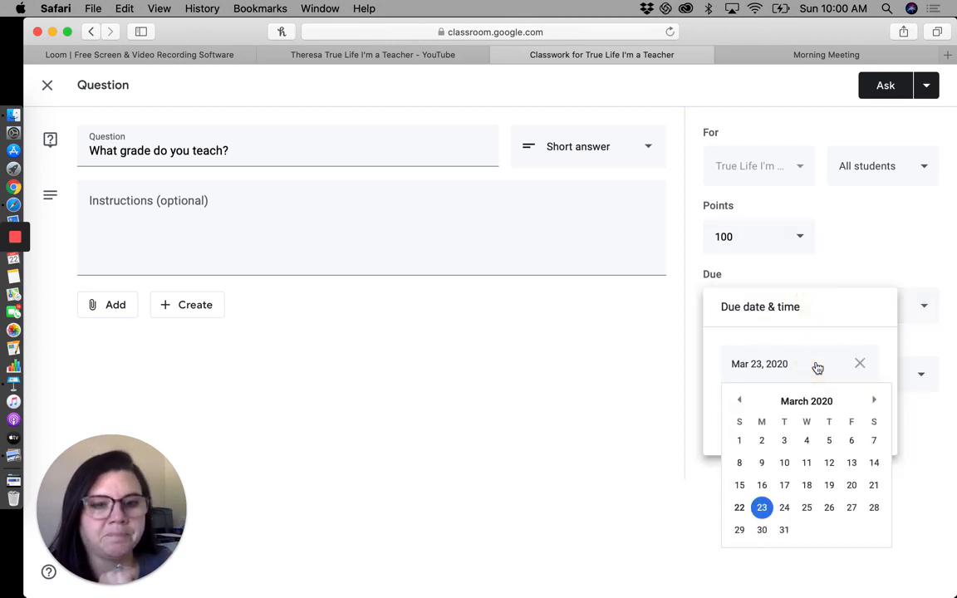
{"action": "left_click", "coordinate": [762, 532]}
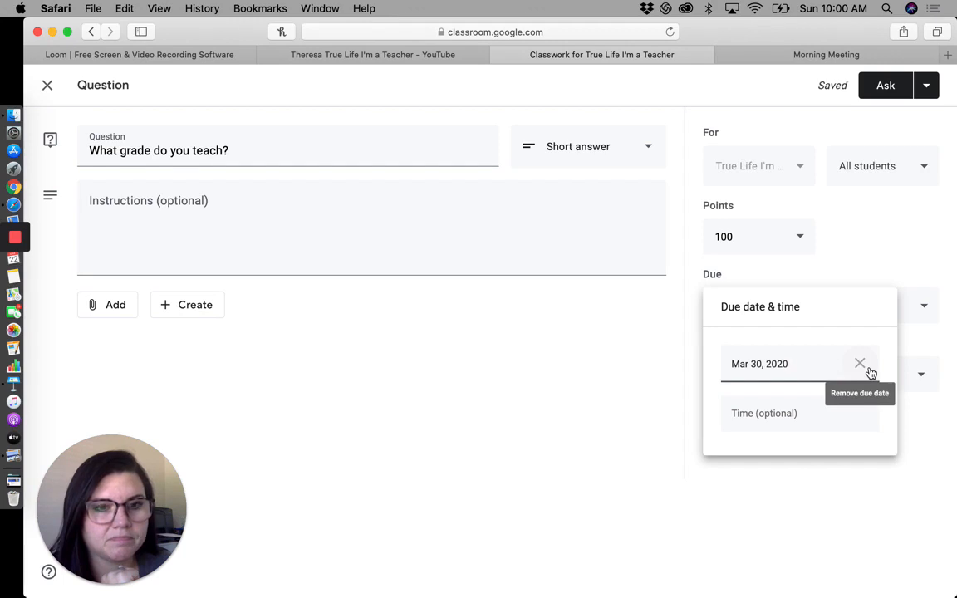
{"action": "left_click", "coordinate": [843, 278]}
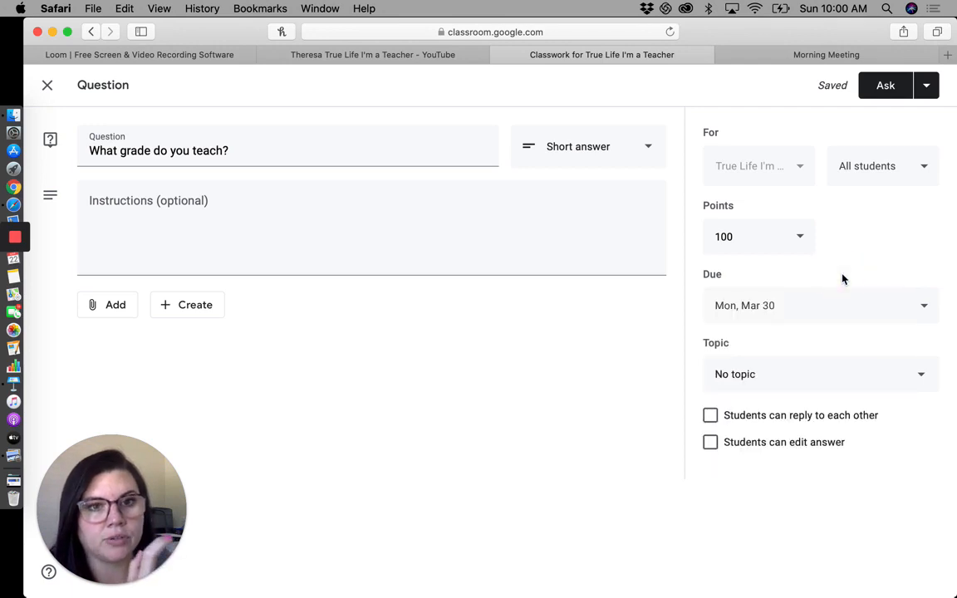
Try the Ungraded option for the question's points, and set the points to 5.
{"action": "left_click", "coordinate": [784, 237]}
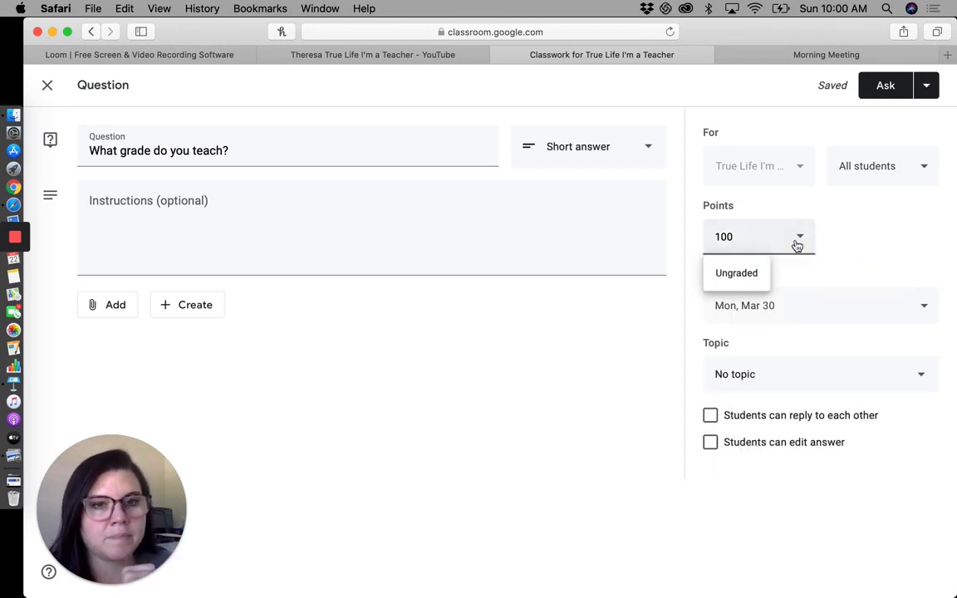
{"action": "left_click", "coordinate": [738, 276]}
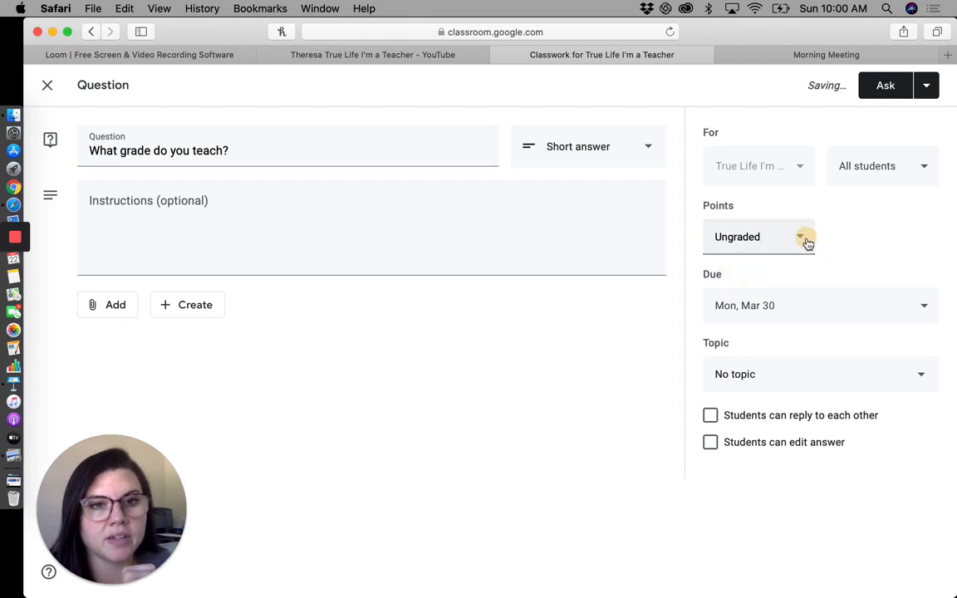
{"action": "double_click", "coordinate": [742, 240]}
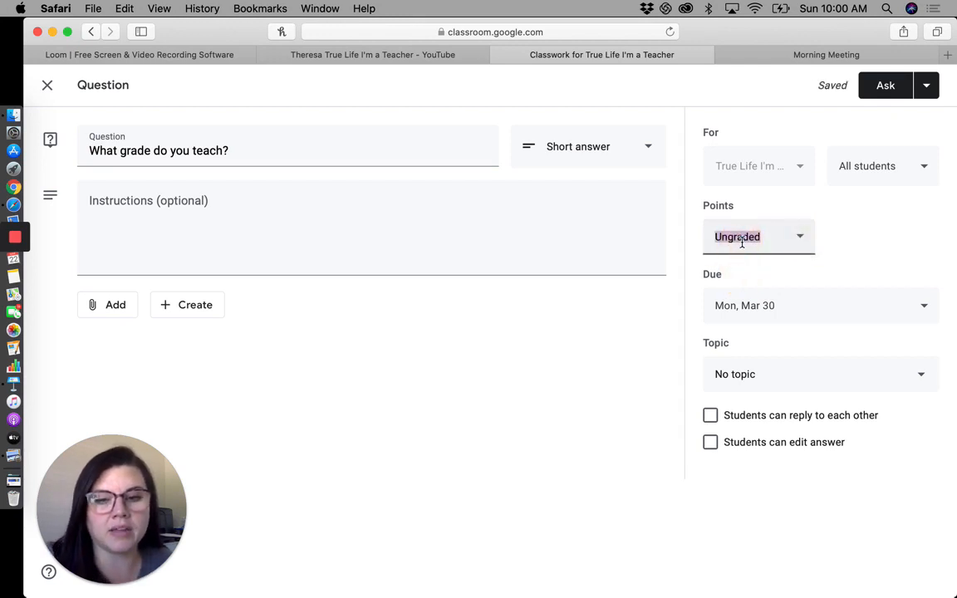
{"action": "left_click", "coordinate": [797, 241]}
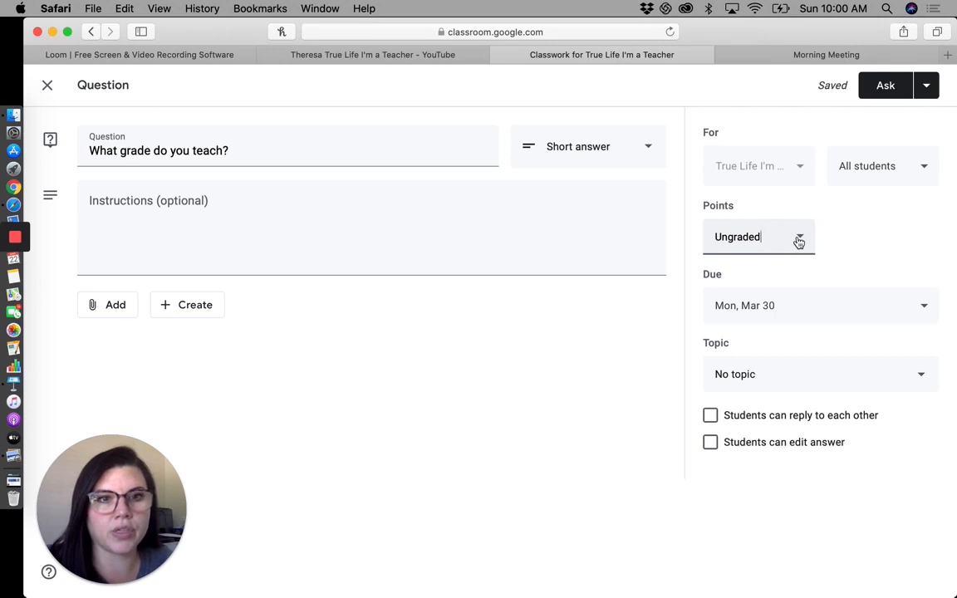
{"action": "left_click", "coordinate": [799, 240]}
{"action": "left_click", "coordinate": [873, 241]}
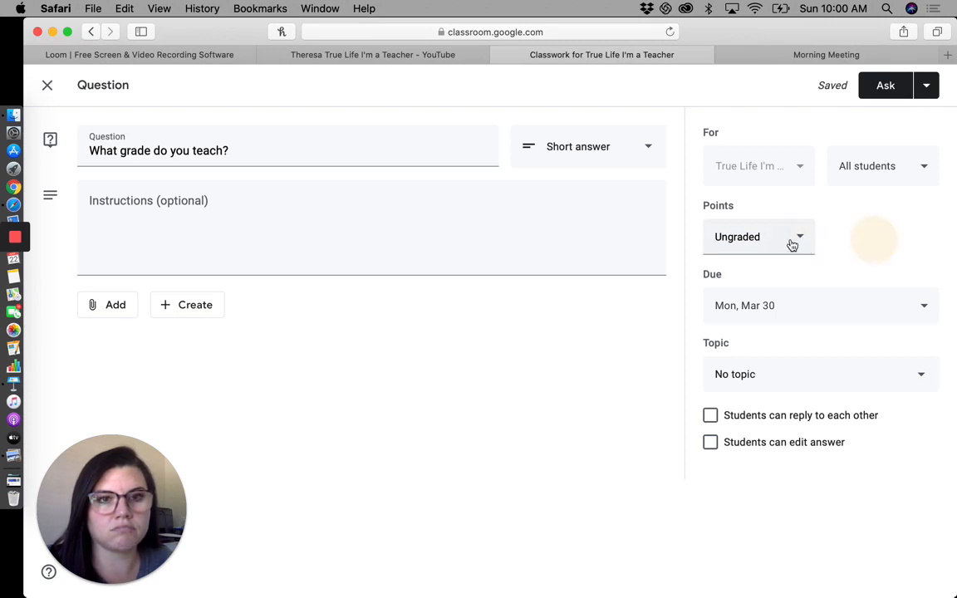
{"action": "left_click", "coordinate": [796, 240]}
{"action": "double_click", "coordinate": [771, 236]}
{"action": "type", "text": "5"}
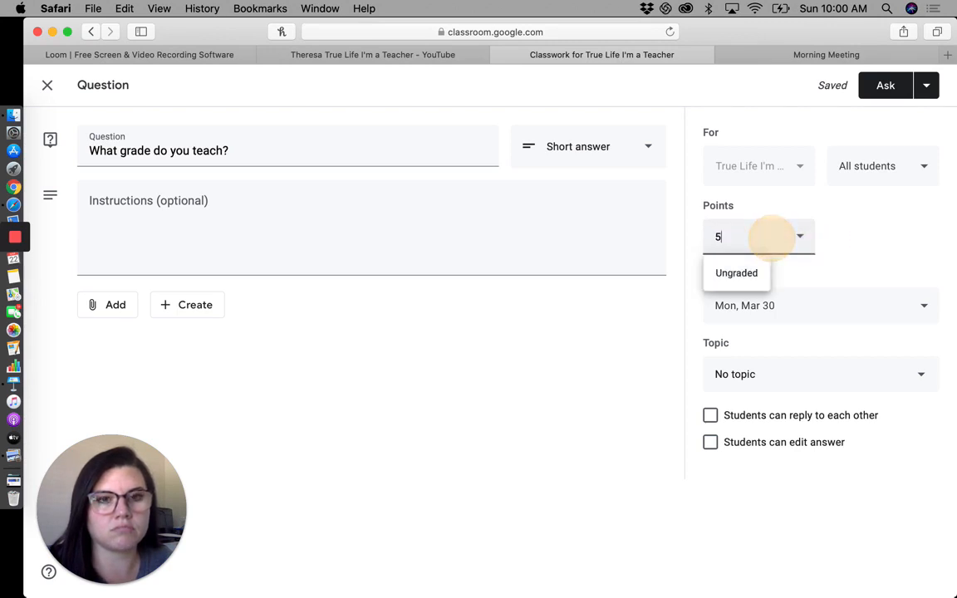
{"action": "left_click", "coordinate": [868, 247]}
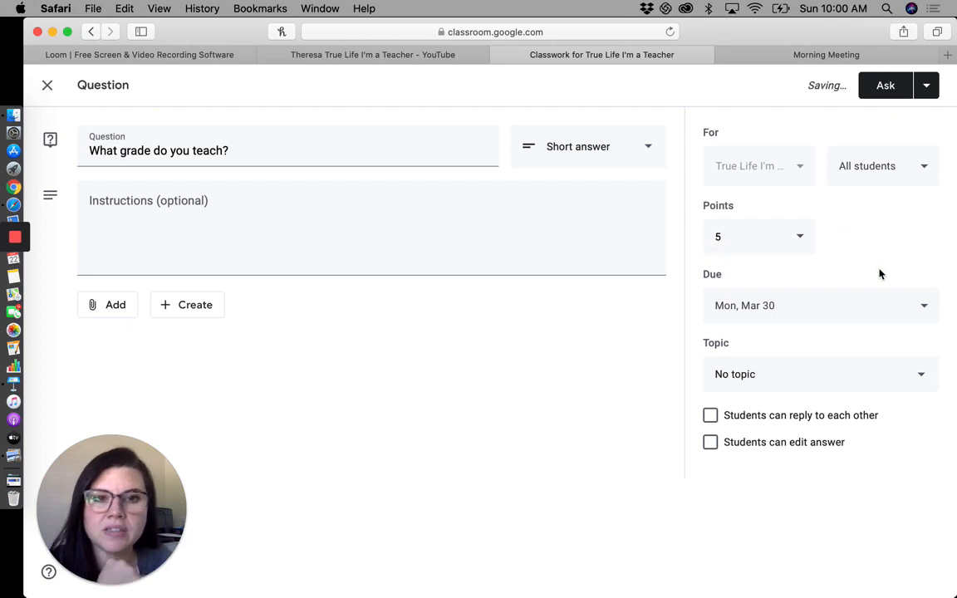
Assign the question to the Attendance topic, and switch it back to No topic.
{"action": "left_click", "coordinate": [914, 376]}
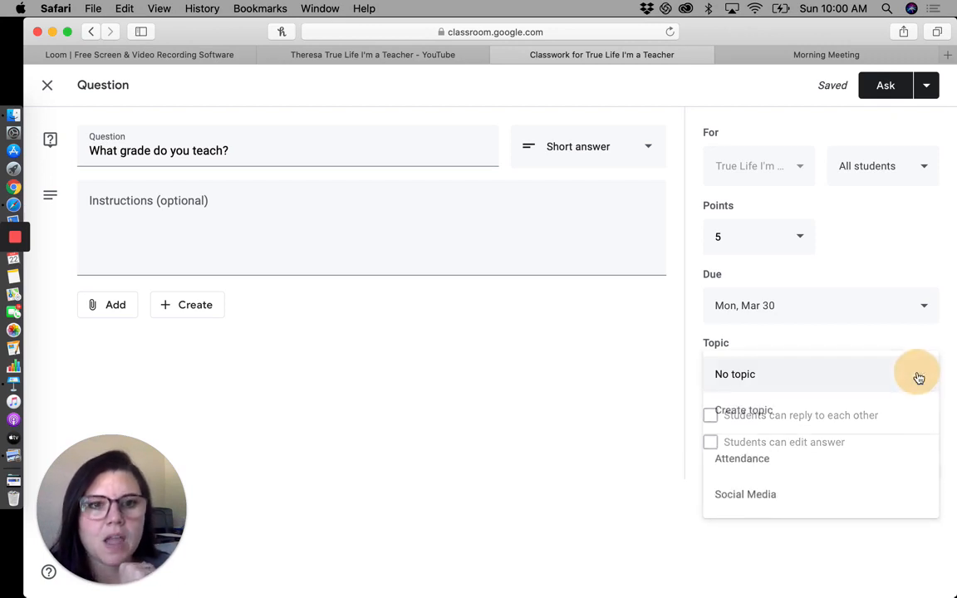
{"action": "left_click", "coordinate": [737, 470]}
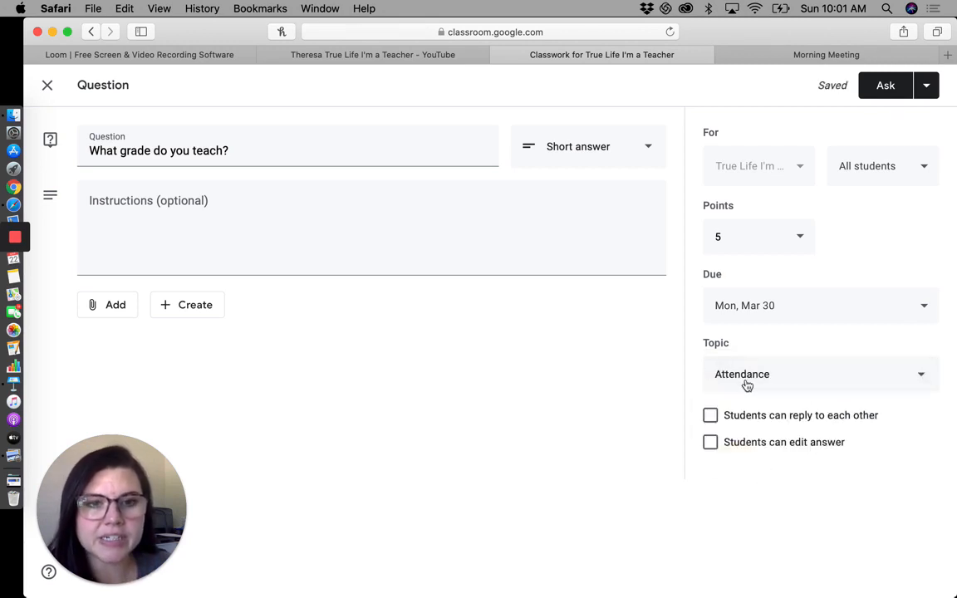
{"action": "left_click", "coordinate": [747, 383]}
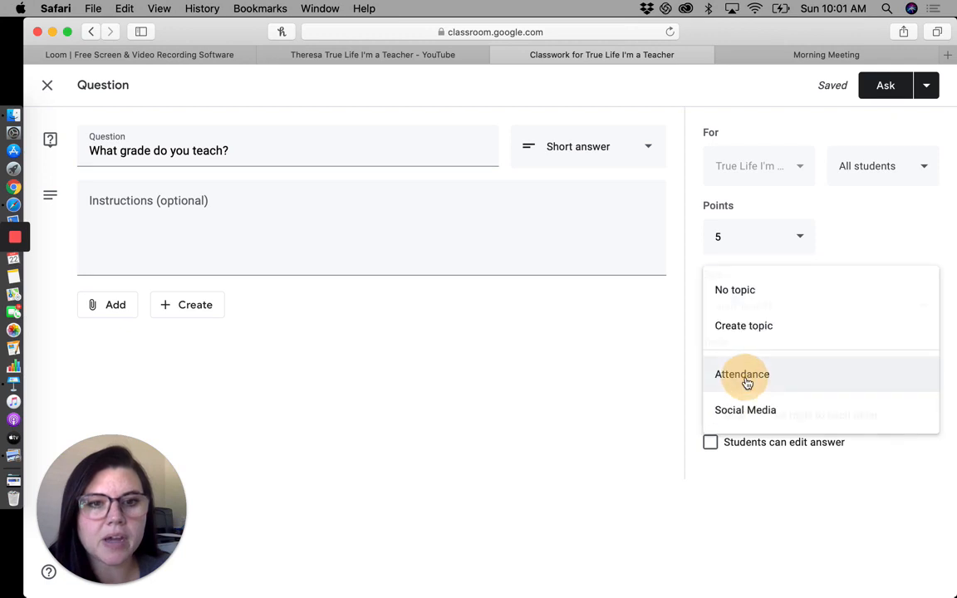
{"action": "left_click", "coordinate": [749, 302]}
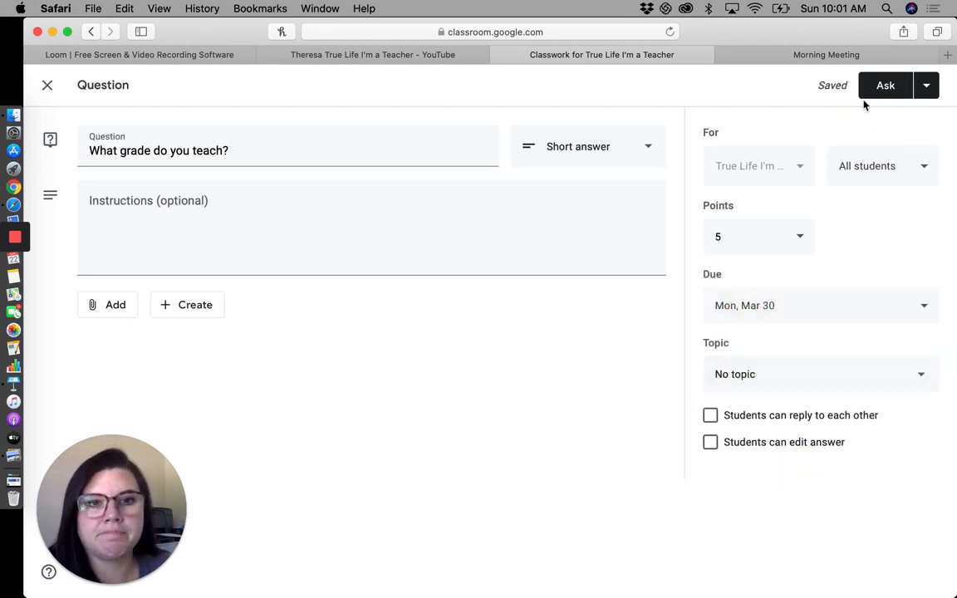
Remove the due date from the question.
{"action": "left_click", "coordinate": [932, 306]}
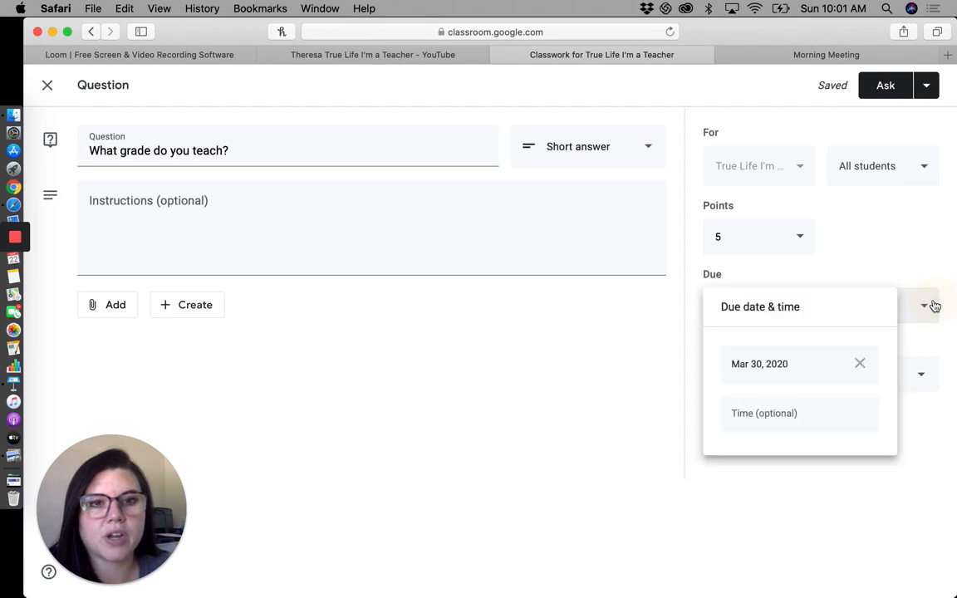
{"action": "left_click", "coordinate": [859, 366]}
{"action": "left_click", "coordinate": [887, 257]}
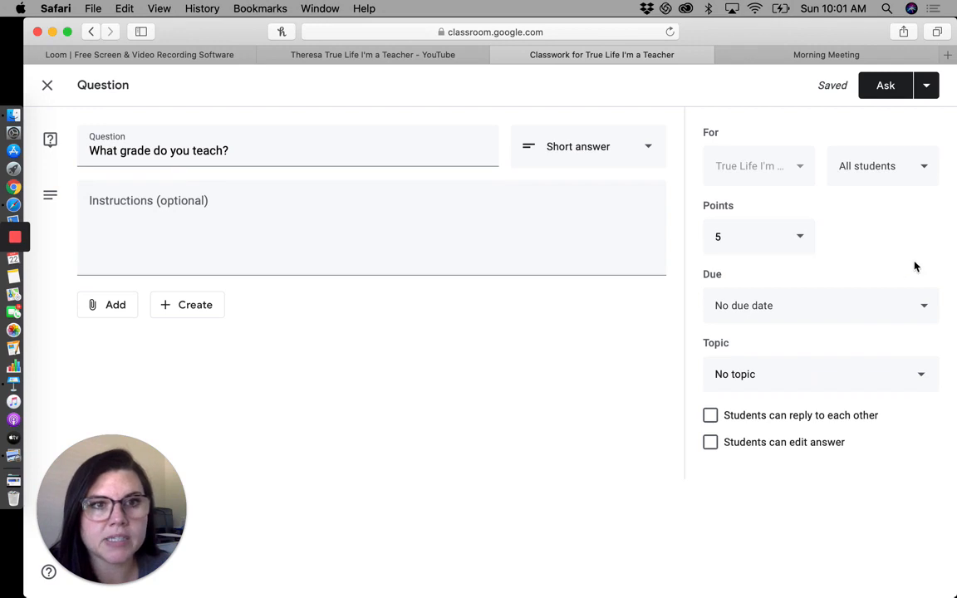
Post the question to the class, and move it under the Attendance topic on the Classwork page.
{"action": "left_click", "coordinate": [885, 87]}
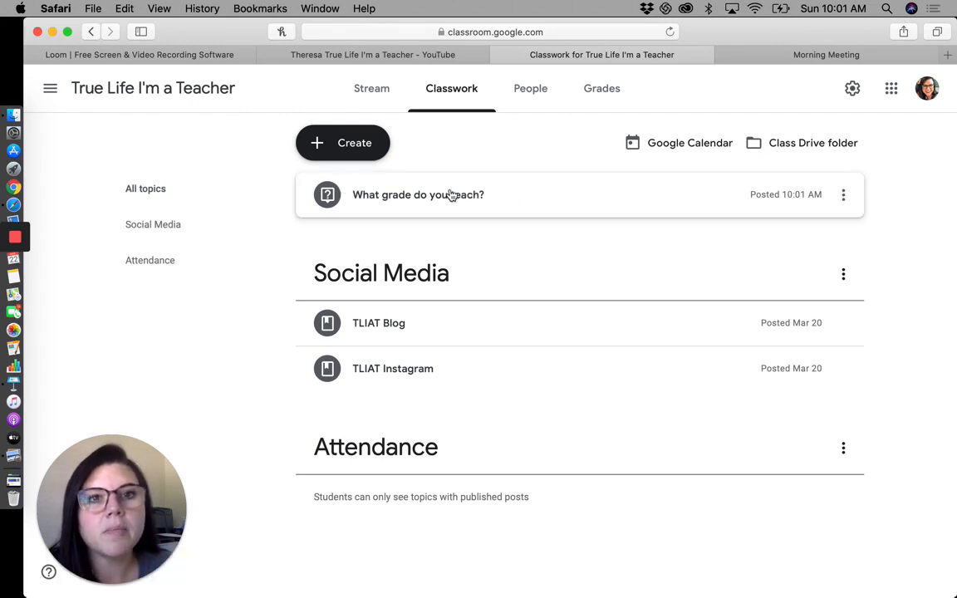
{"action": "left_click_drag", "start_coordinate": [449, 193], "coordinate": [456, 460]}
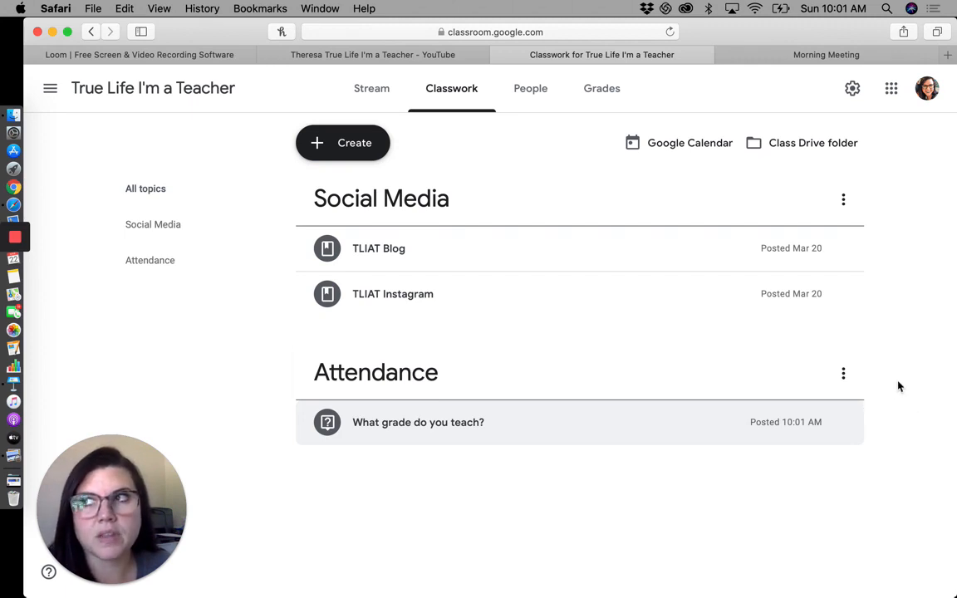
Start a new assignment, dismiss the rubric tip, and check the options for attaching existing files and creating new ones.
{"action": "left_click", "coordinate": [364, 143]}
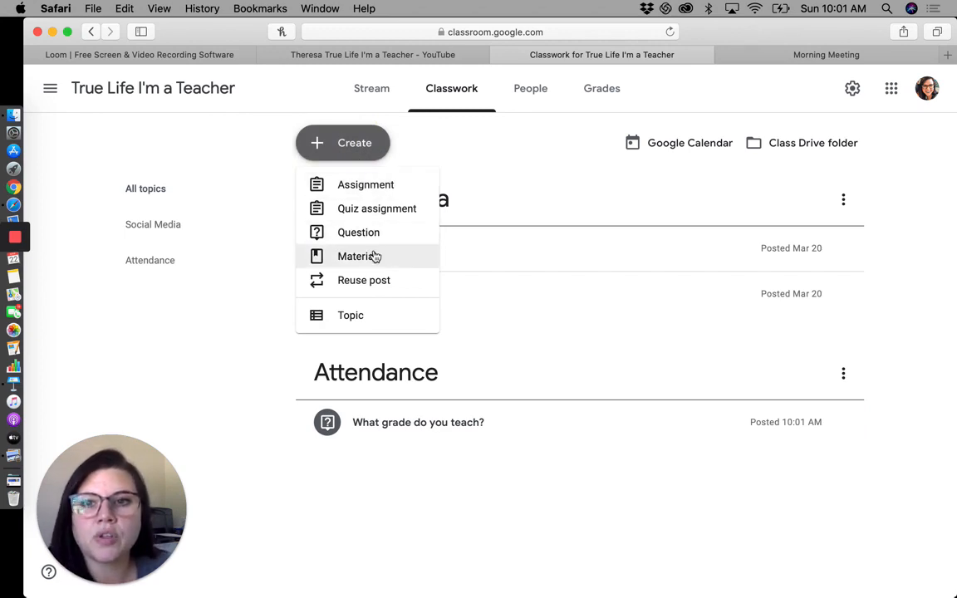
{"action": "left_click", "coordinate": [358, 187]}
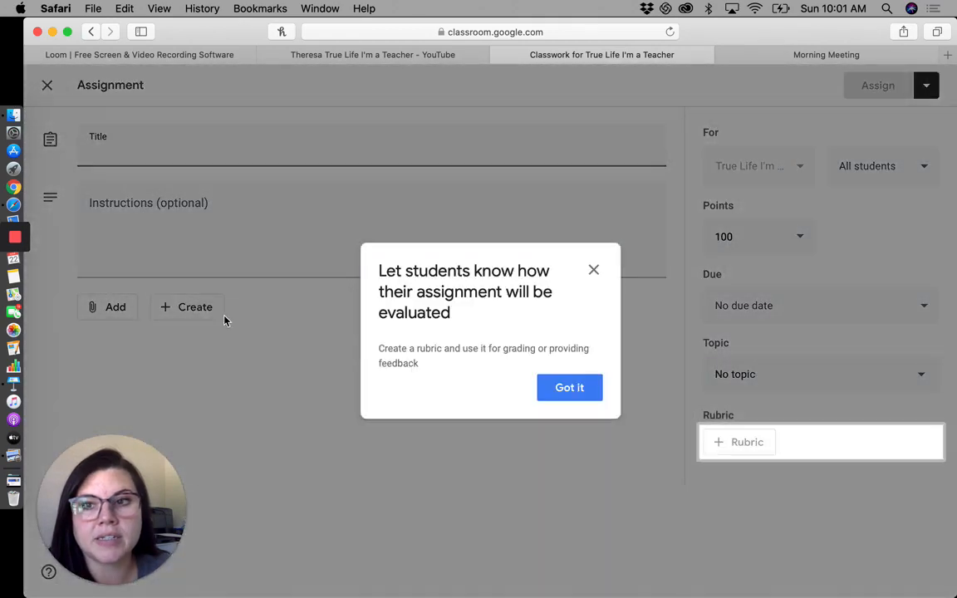
{"action": "left_click", "coordinate": [572, 392]}
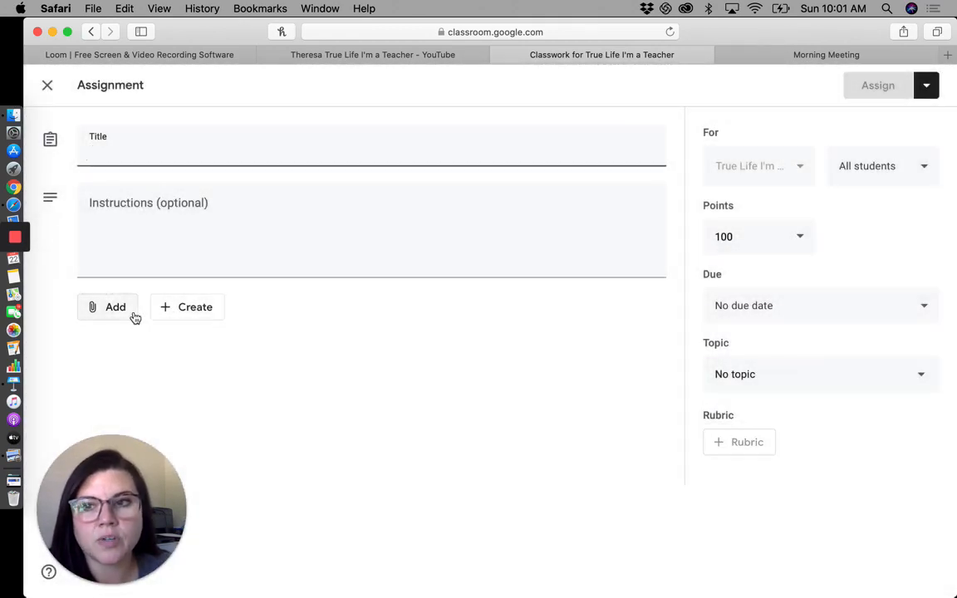
{"action": "left_click", "coordinate": [133, 317]}
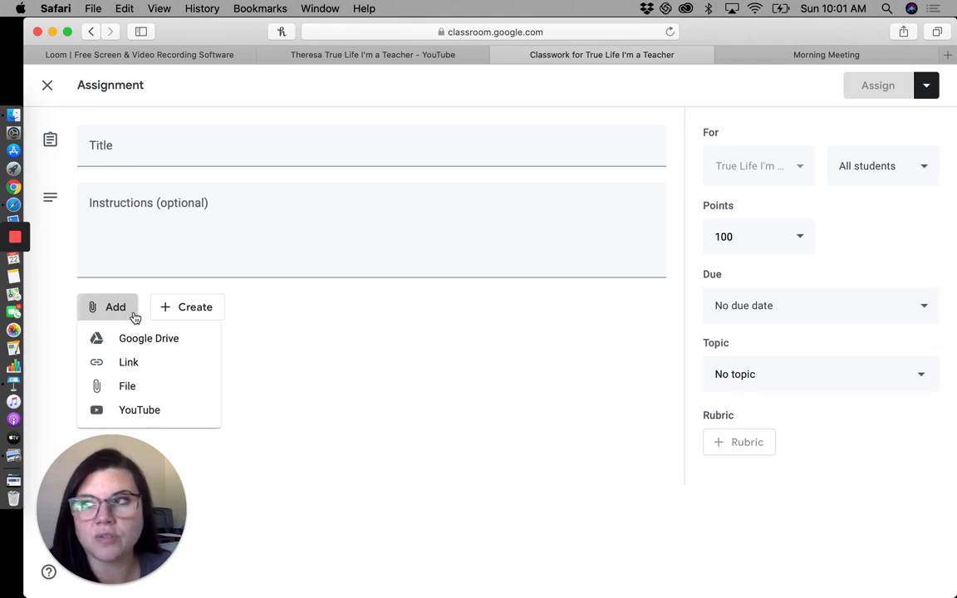
{"action": "left_click", "coordinate": [133, 316]}
{"action": "left_click", "coordinate": [187, 307]}
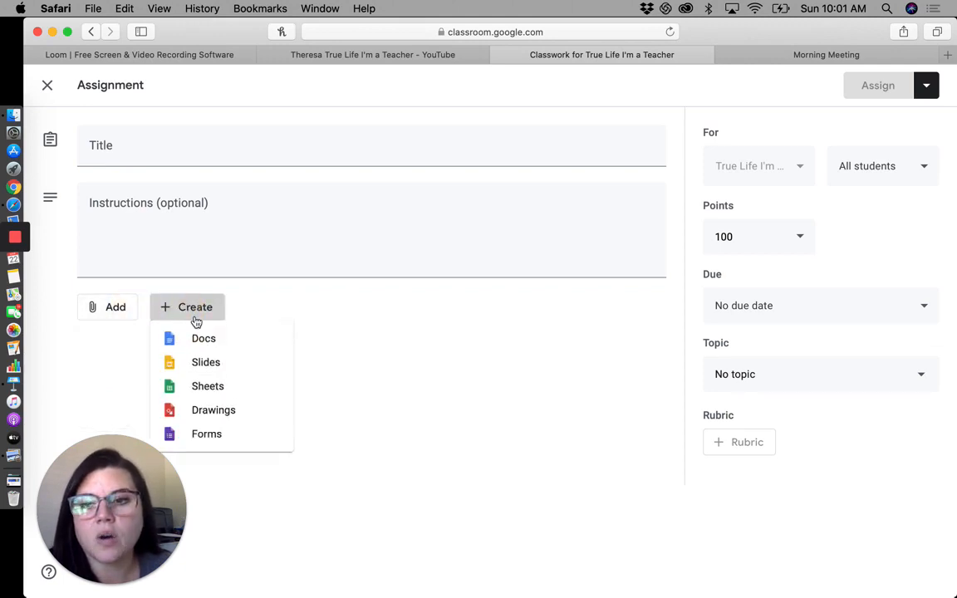
Attach a new blank Google Form to the assignment, look it over in the form editor, and return to the assignment.
{"action": "left_click", "coordinate": [222, 443]}
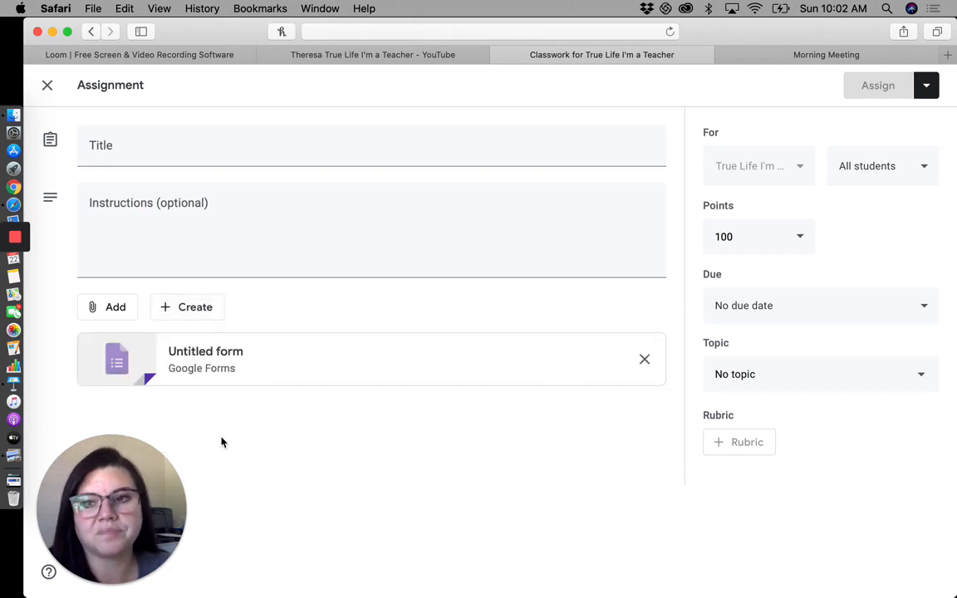
{"action": "left_click", "coordinate": [217, 360]}
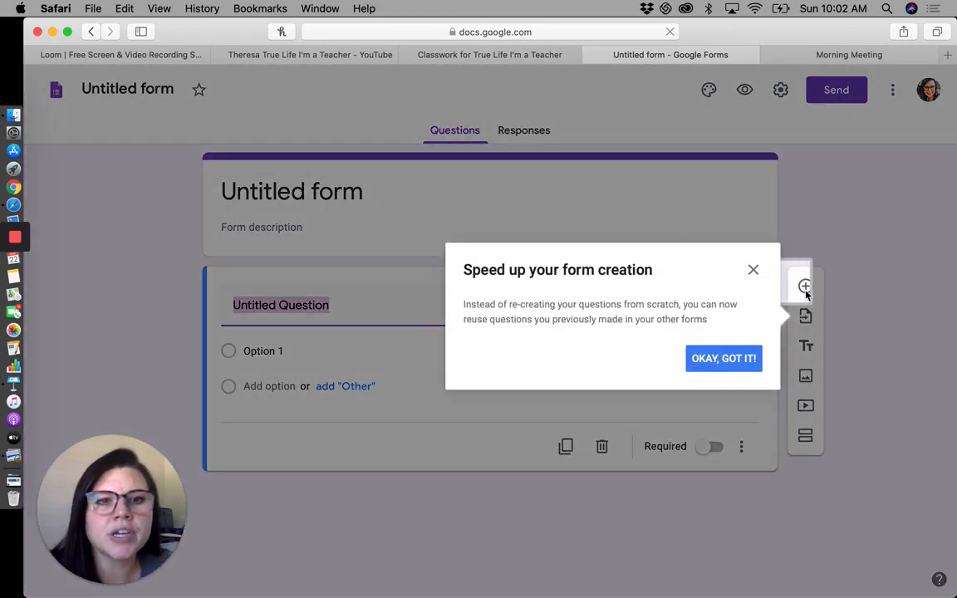
{"action": "left_click", "coordinate": [753, 272]}
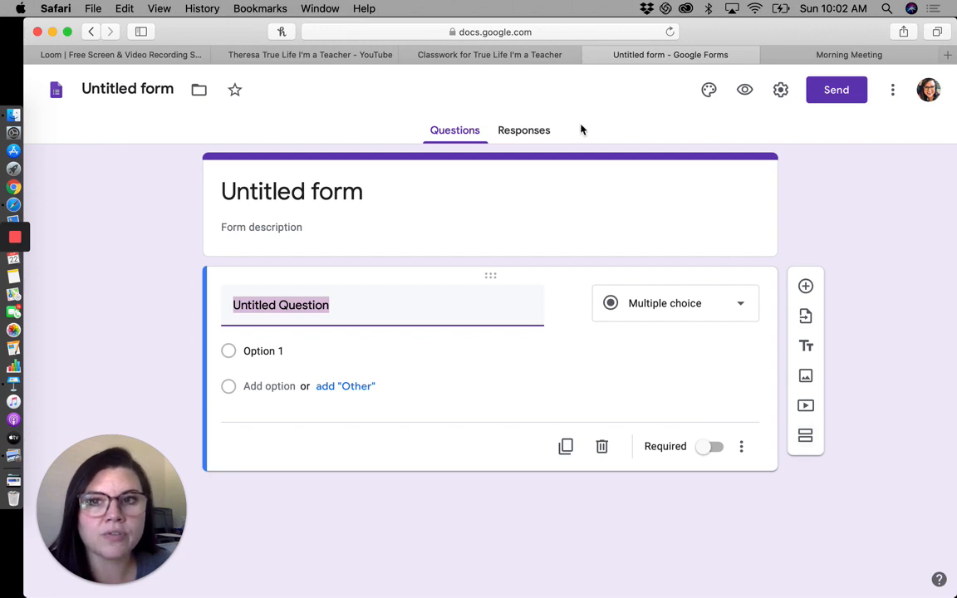
{"action": "left_click", "coordinate": [591, 55]}
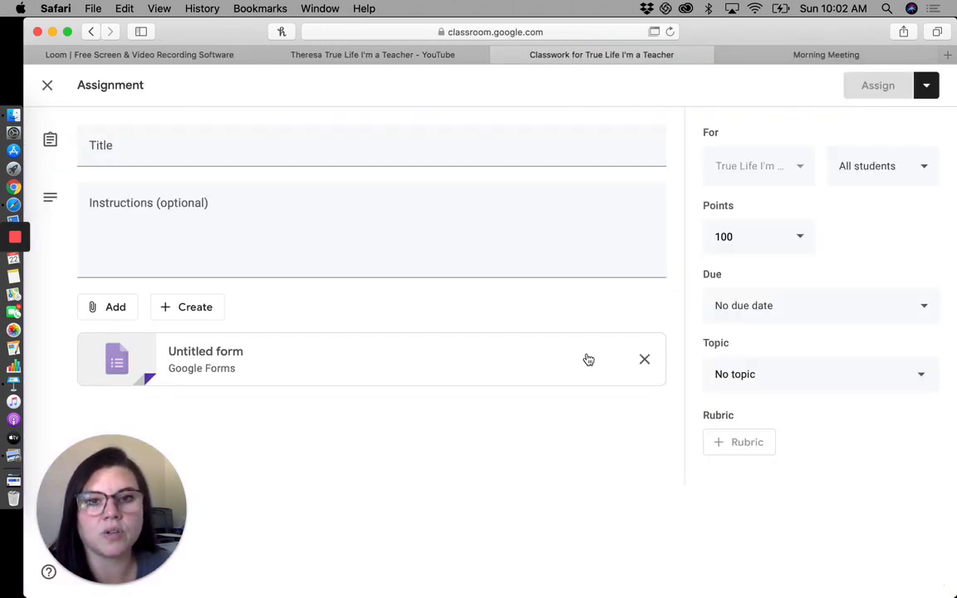
Remove the untitled form from the assignment, and close the assignment without posting it.
{"action": "left_click", "coordinate": [645, 363]}
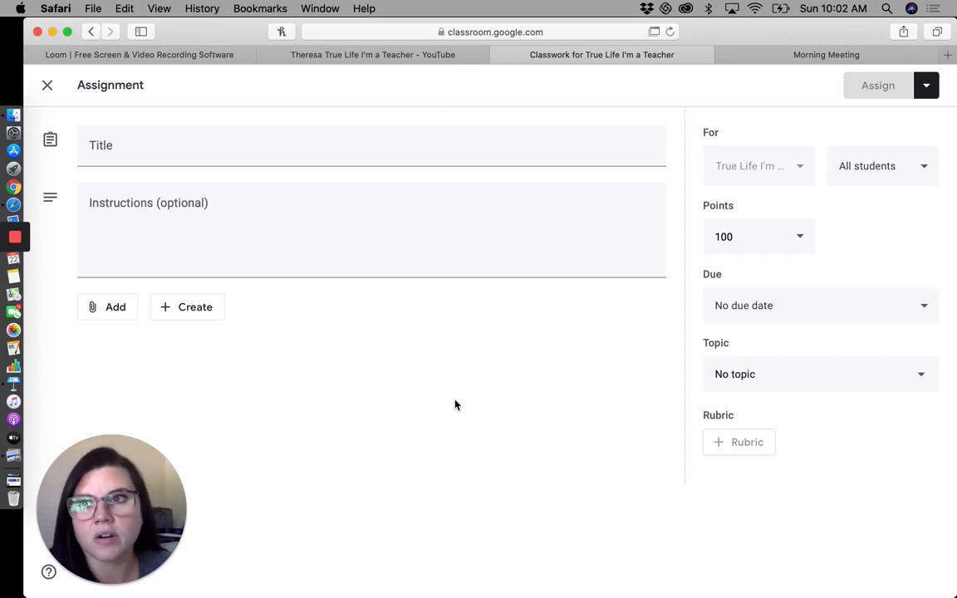
{"action": "left_click", "coordinate": [47, 89]}
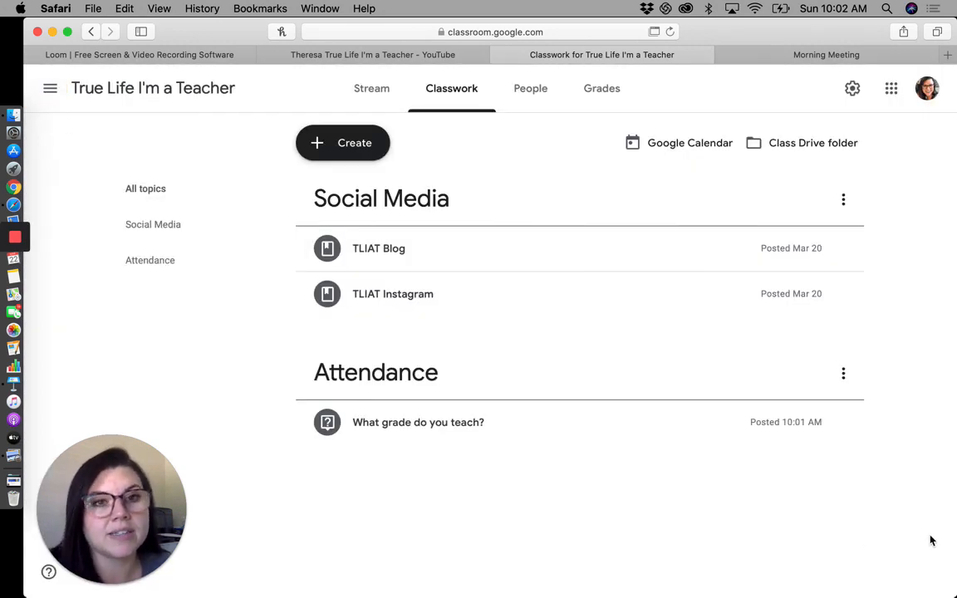